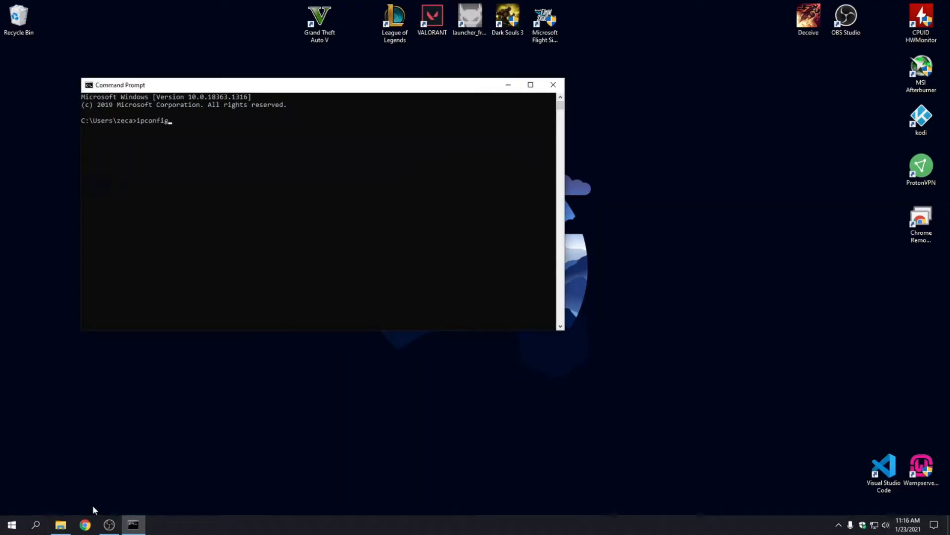
# Run ipconfig and copy the default gateway address 192.168.1.1.
pyautogui.press('Return')
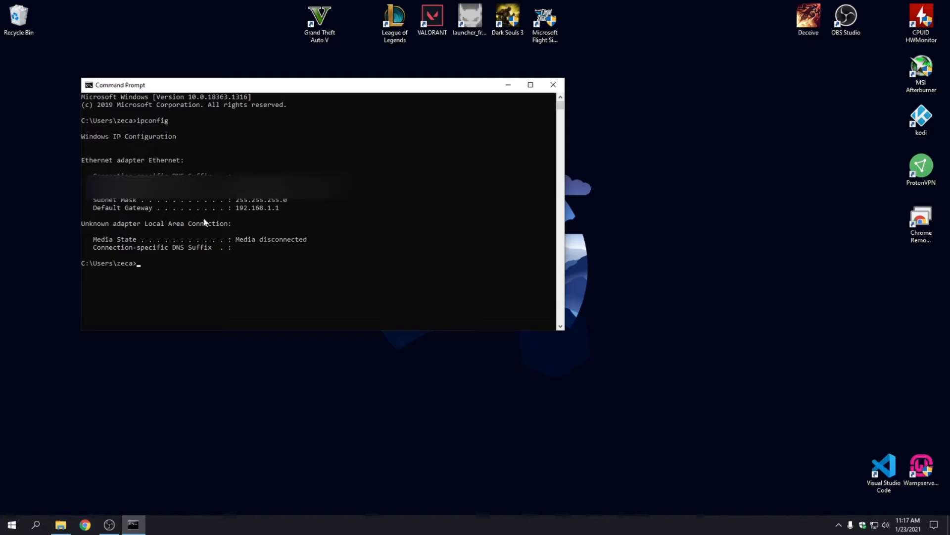
pyautogui.moveTo(236, 208); pyautogui.dragTo(278, 210)
pyautogui.hotkey('ctrl', 'c')
# Close Command Prompt and load the router login page at 192.168.1.1 in Chrome.
pyautogui.click(553, 85)
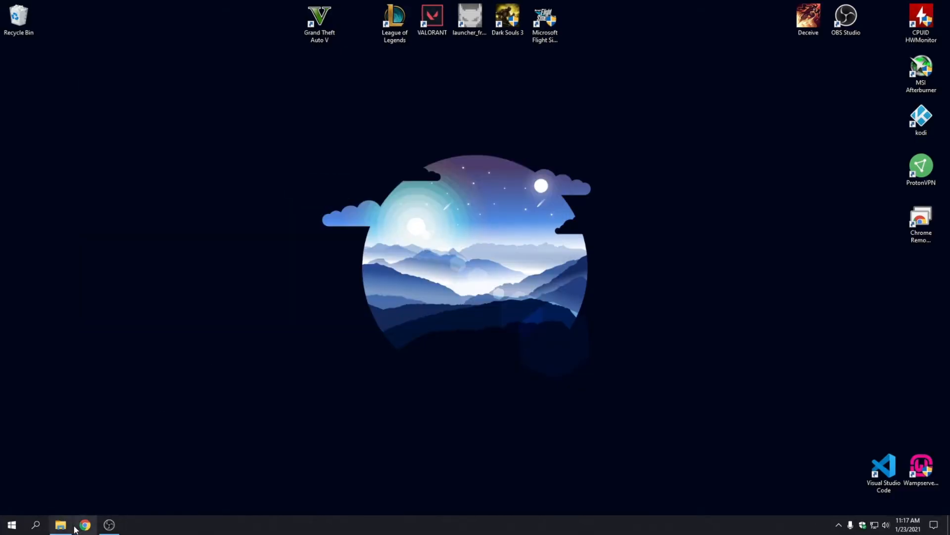
pyautogui.click(85, 524)
pyautogui.click(307, 25)
pyautogui.hotkey('ctrl', 'v')
pyautogui.press('Return')
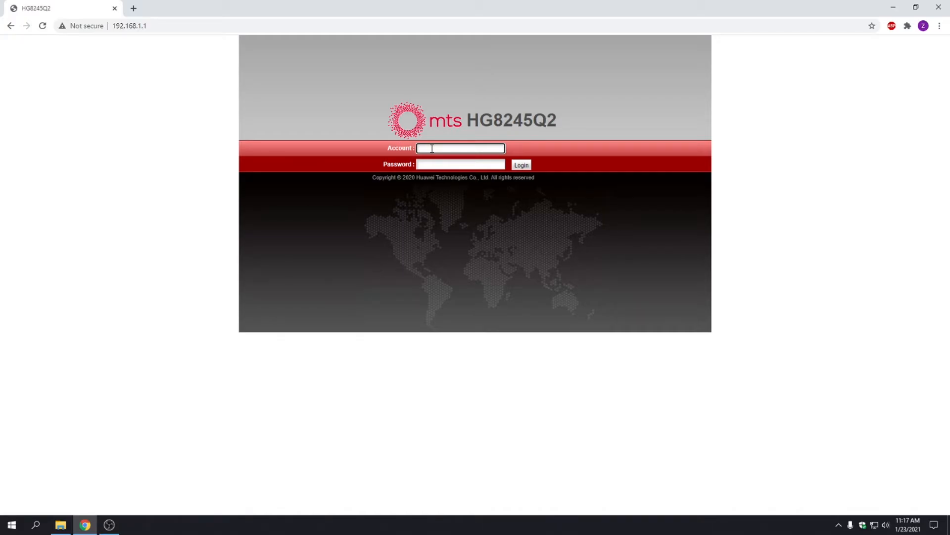
# Log in to the router with its account name and password.
pyautogui.click(433, 148)
pyautogui.press('Tab')
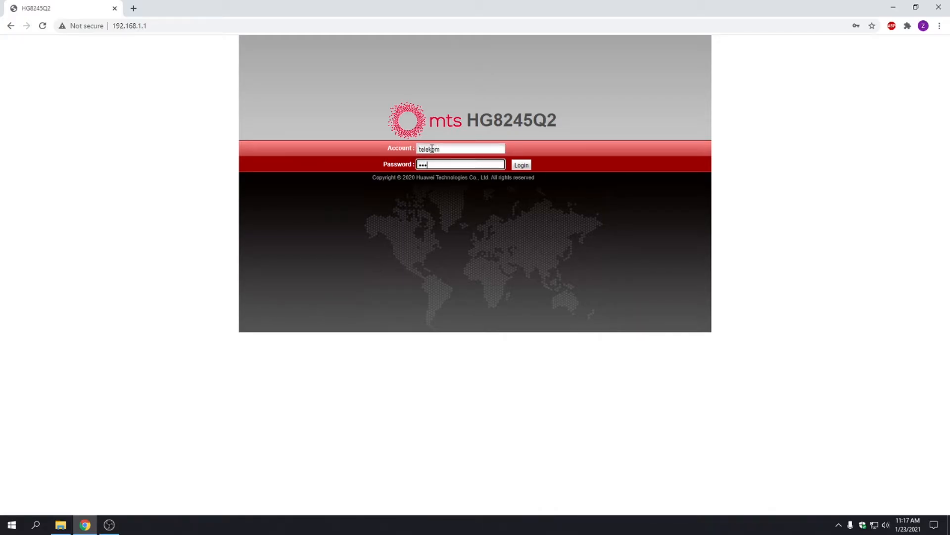
pyautogui.press('Return')
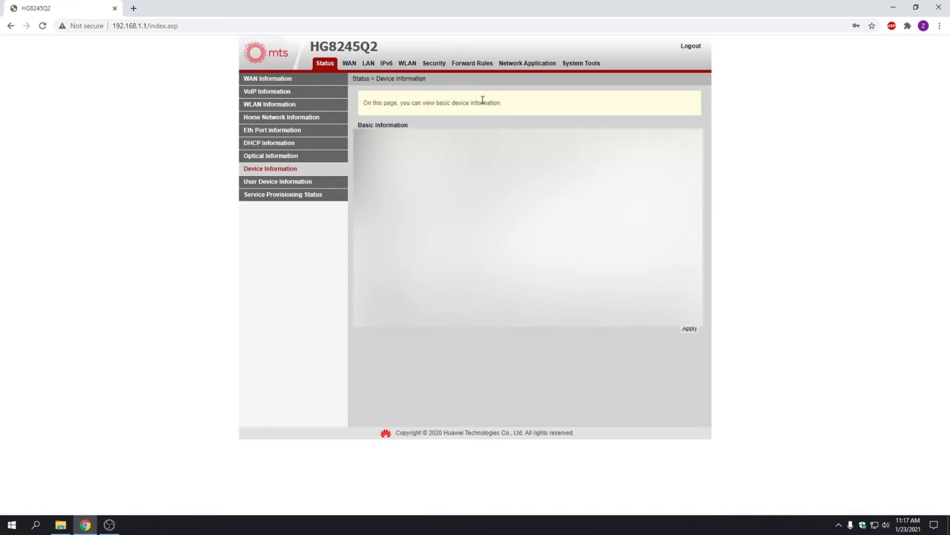
# Add a new DDNS entry under Network Application, with DDNS enabled and no-ip as provider.
pyautogui.click(519, 68)
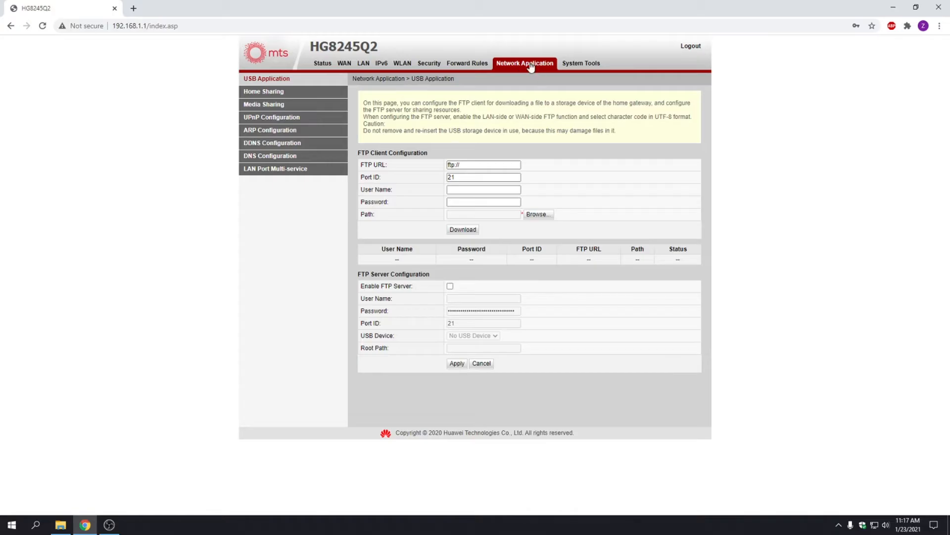
pyautogui.click(261, 145)
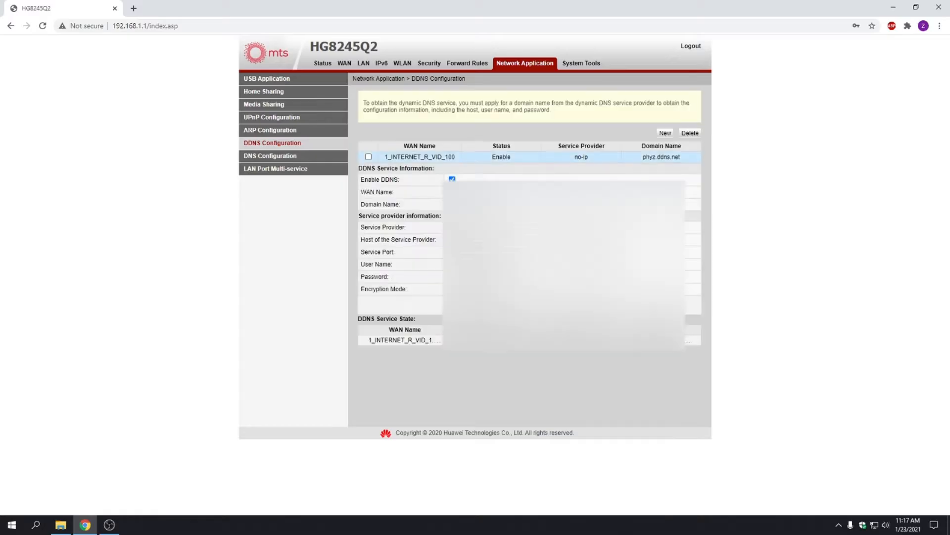
pyautogui.click(666, 133)
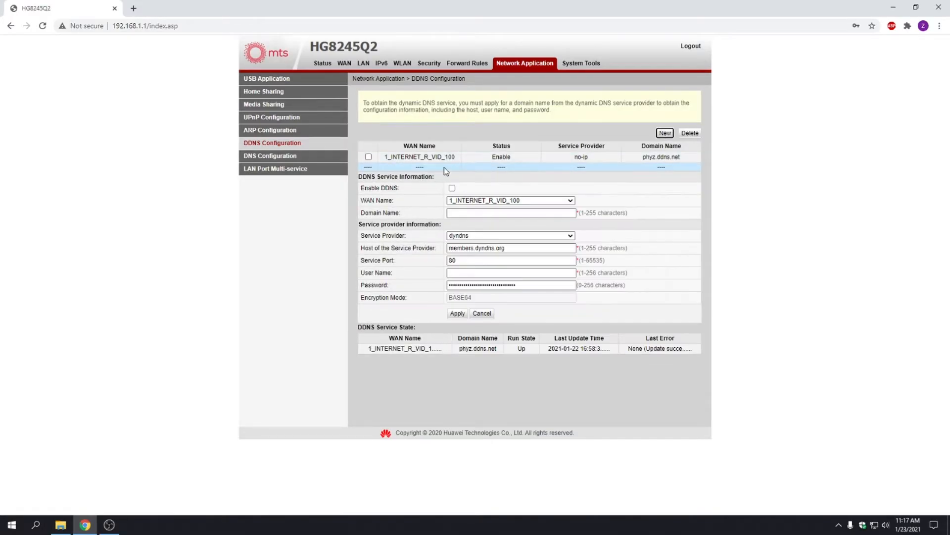
pyautogui.click(452, 188)
pyautogui.click(509, 214)
pyautogui.click(502, 236)
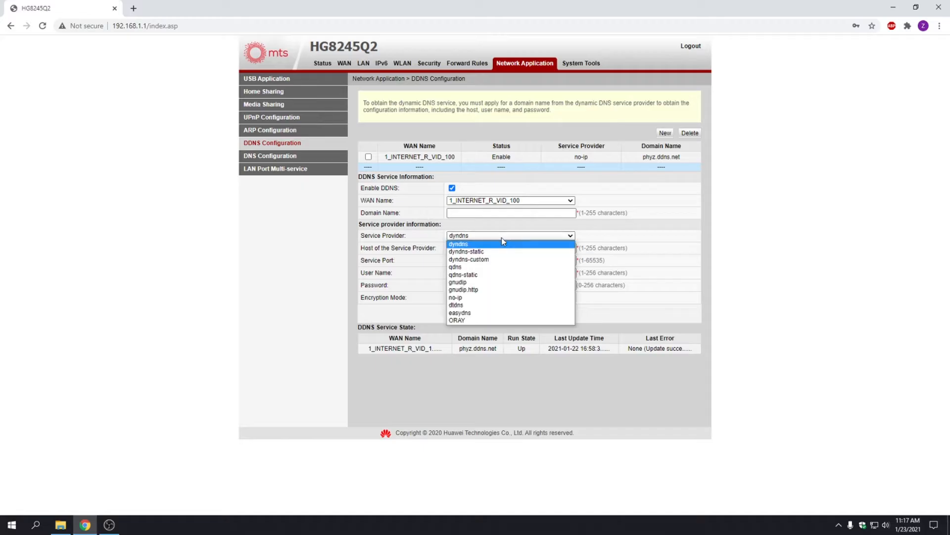
pyautogui.click(483, 303)
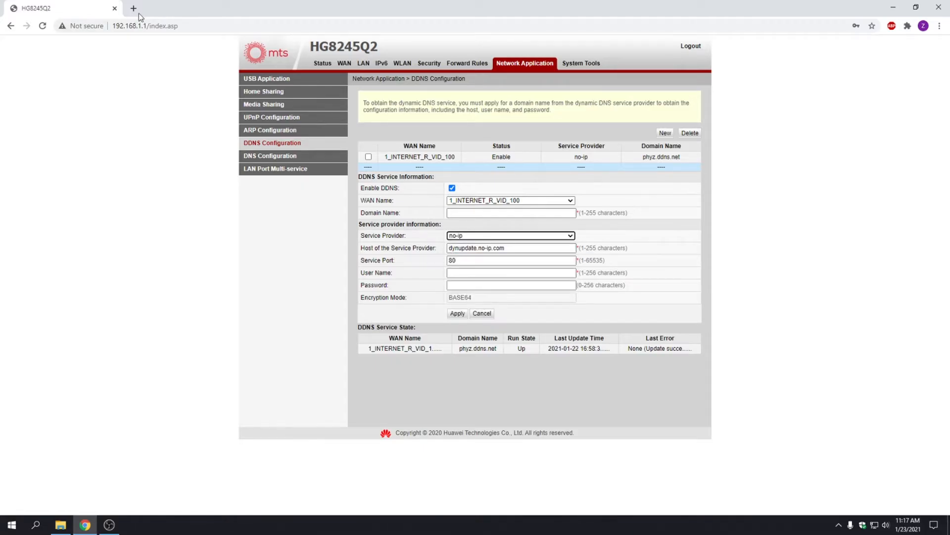
# Search 'no ip' in a new tab and open the noip.com sign-up form.
pyautogui.click(139, 14)
pyautogui.write('no ip')
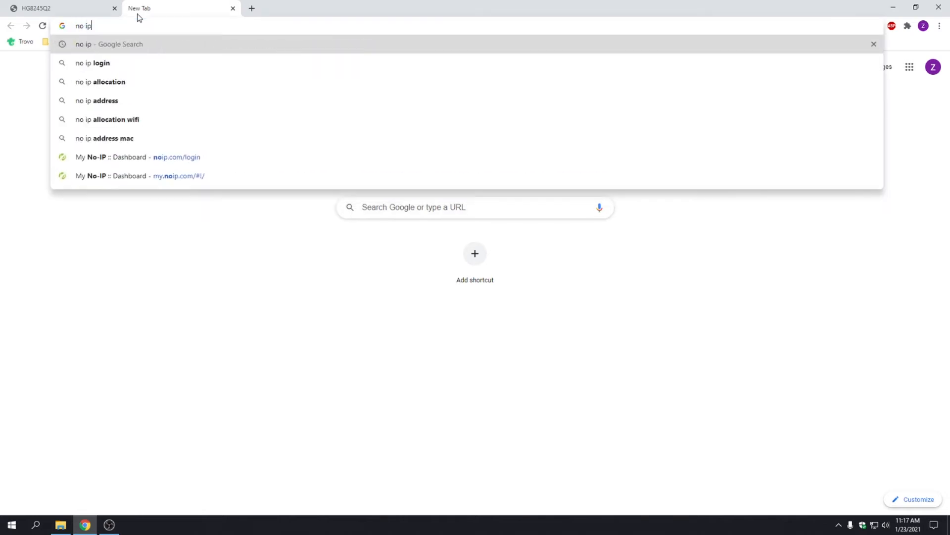
pyautogui.press('Return')
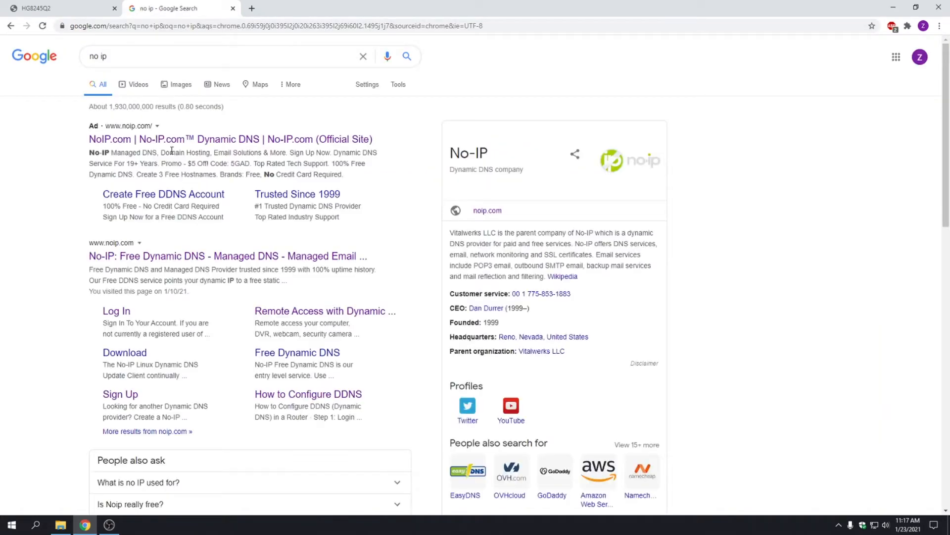
pyautogui.click(147, 258)
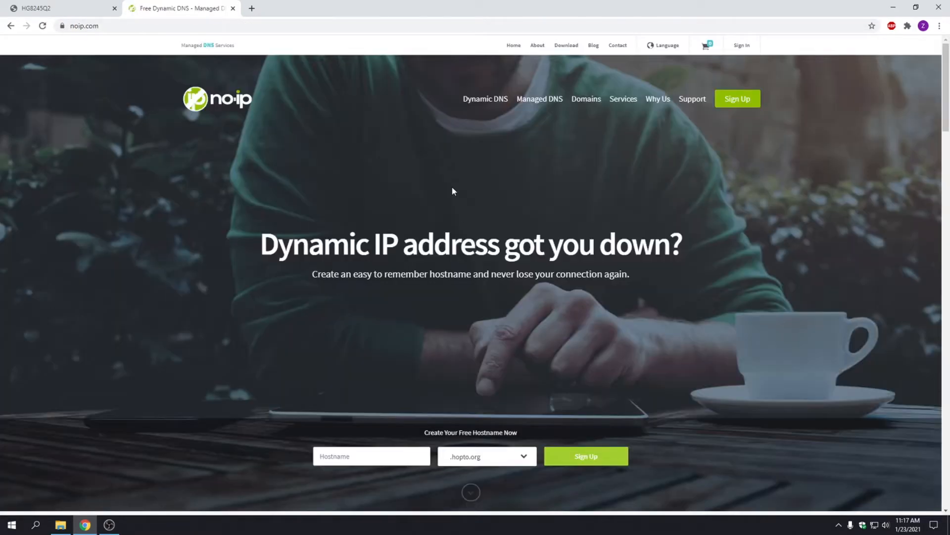
pyautogui.click(747, 99)
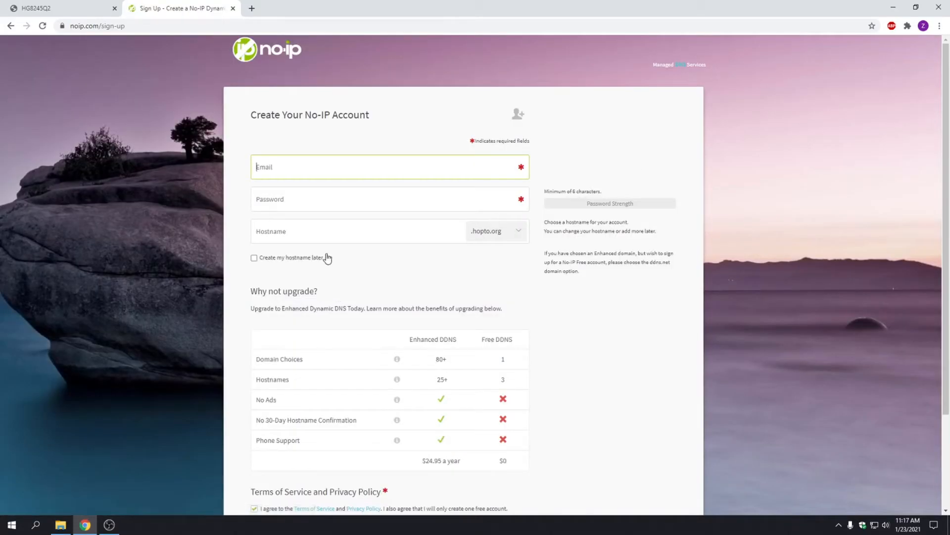
# Choose .ddns.net as the free hostname domain and fill in the sign-up fields.
pyautogui.scroll(-2, 424, 189)
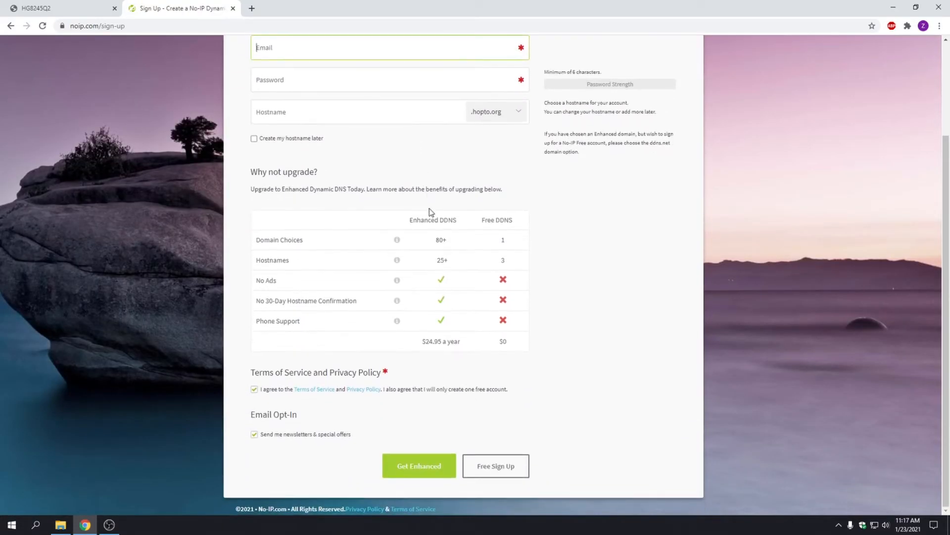
pyautogui.scroll(3, 420, 210)
pyautogui.scroll(-2, 347, 168)
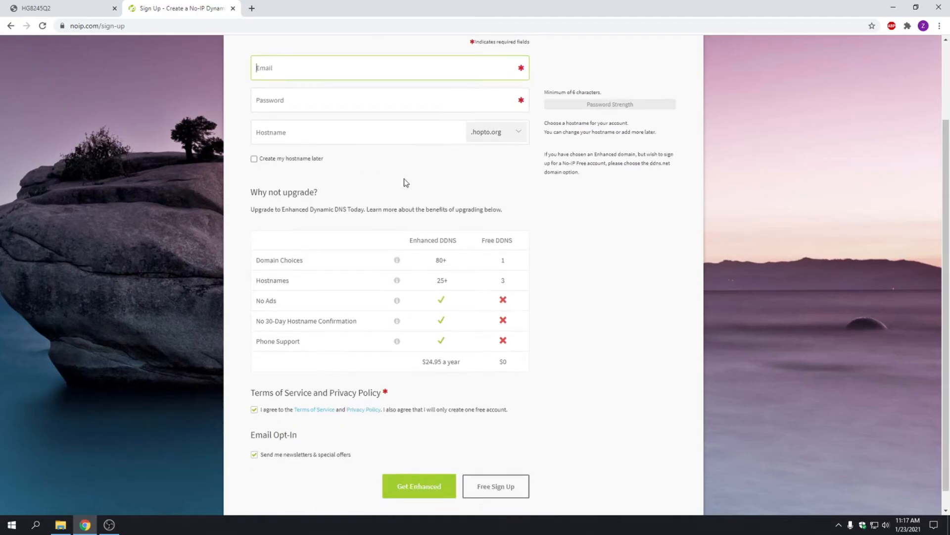
pyautogui.click(509, 138)
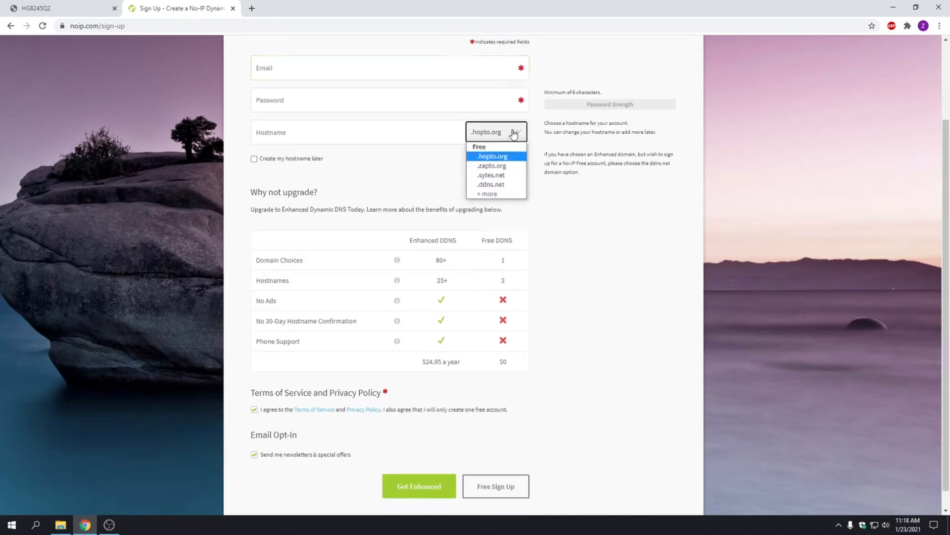
pyautogui.click(493, 185)
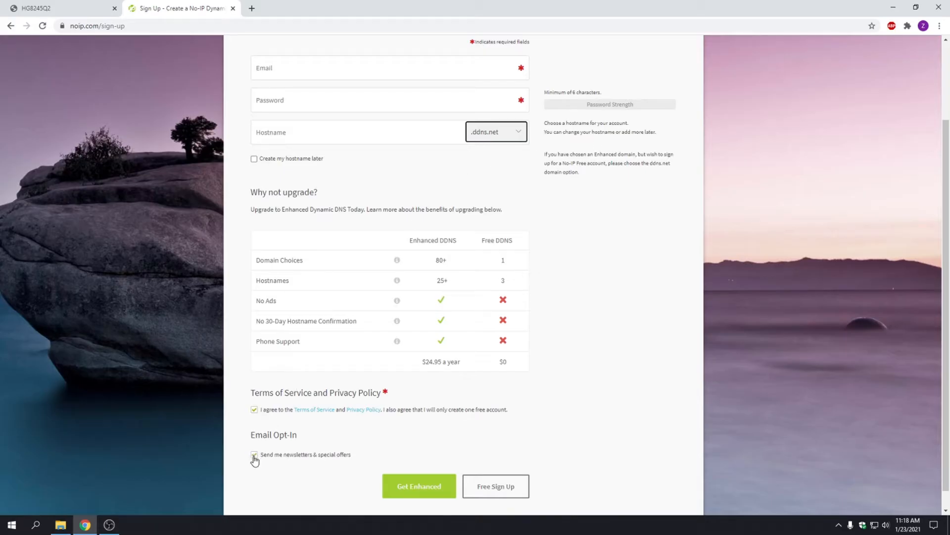
pyautogui.scroll(2, 395, 165)
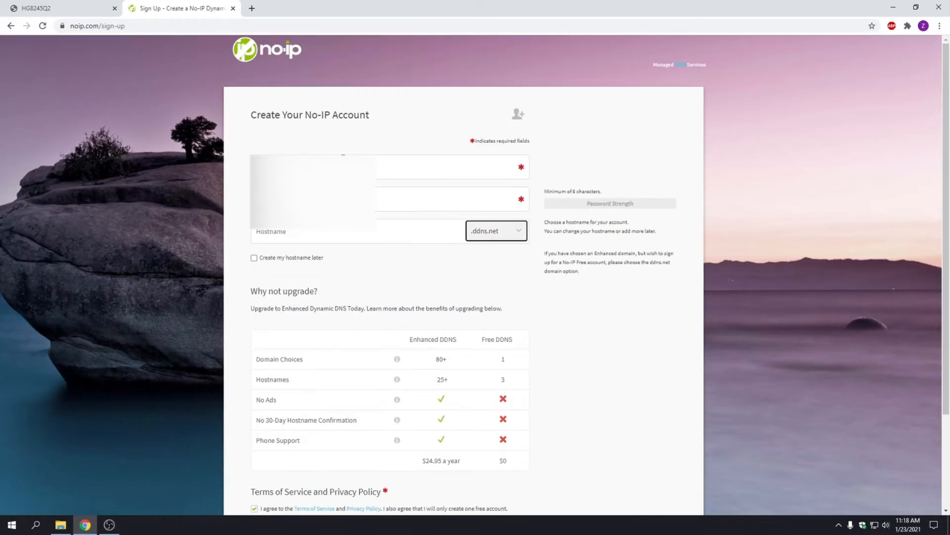
pyautogui.click(402, 204)
pyautogui.click(359, 233)
pyautogui.scroll(-1, 431, 277)
pyautogui.scroll(-2, 432, 277)
pyautogui.click(589, 315)
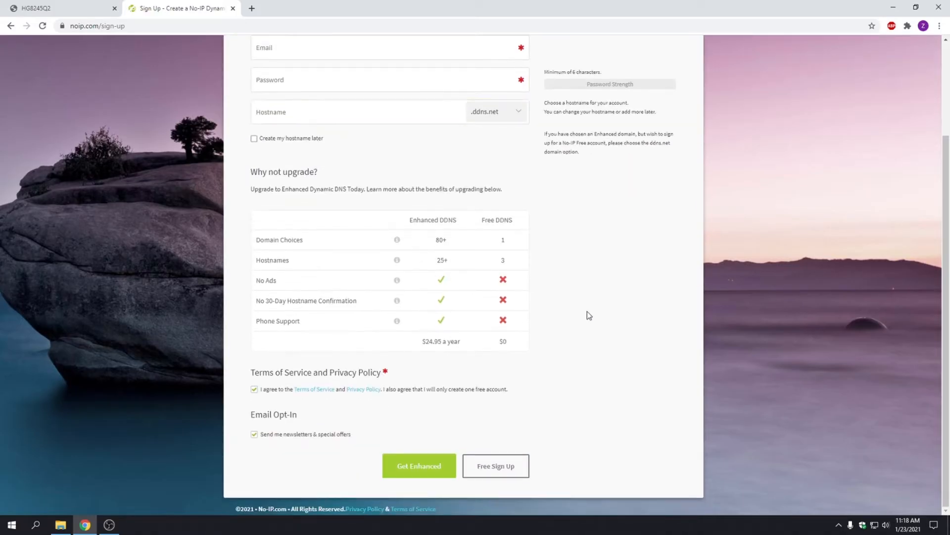
# Submit the sign-up, then sign in to the No-IP account from the home page.
pyautogui.click(501, 468)
pyautogui.hotkey('alt', 'Left')
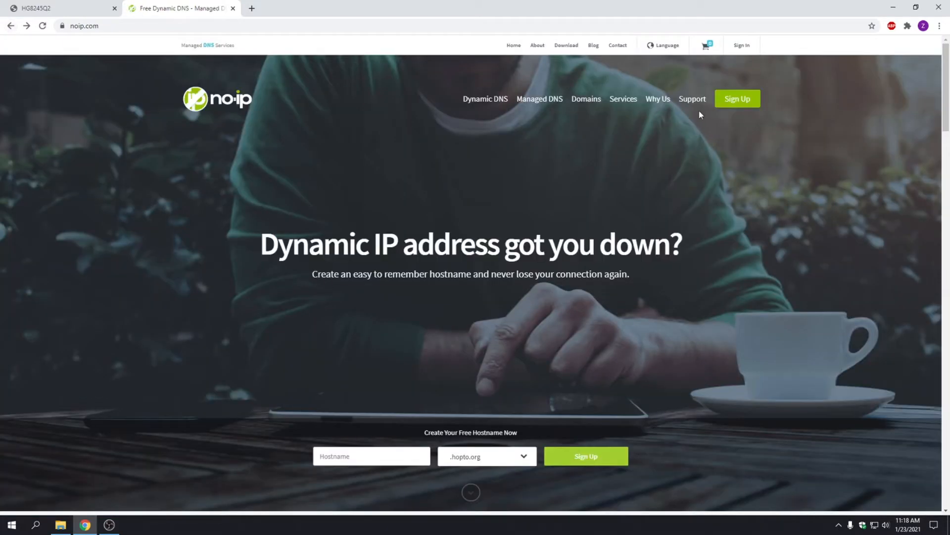
pyautogui.click(742, 46)
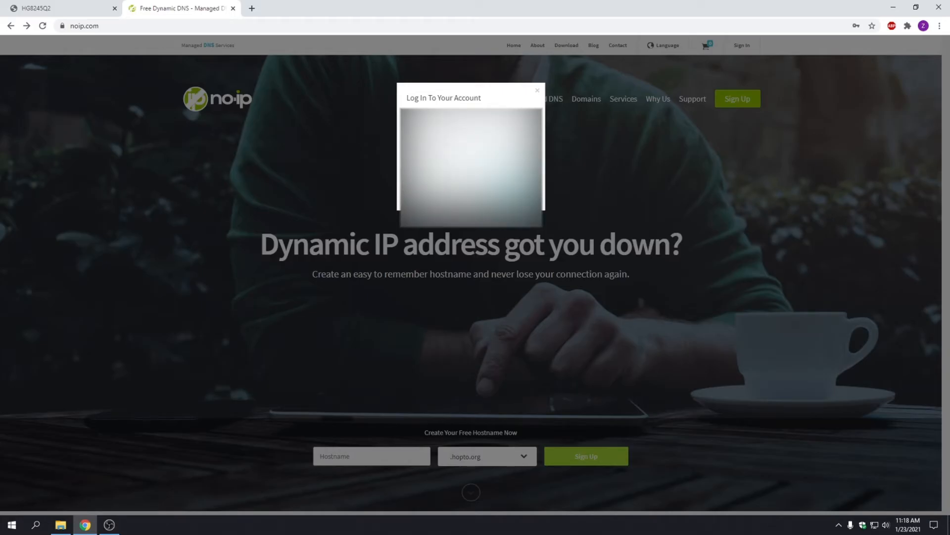
pyautogui.press('Return')
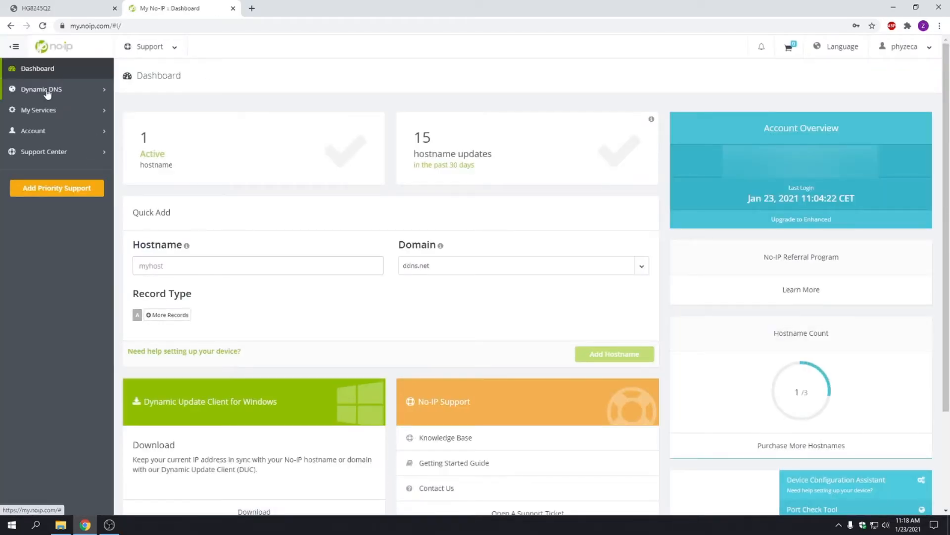
# Open the No-IP hostnames list and try creating the hostname 'test'.
pyautogui.click(40, 93)
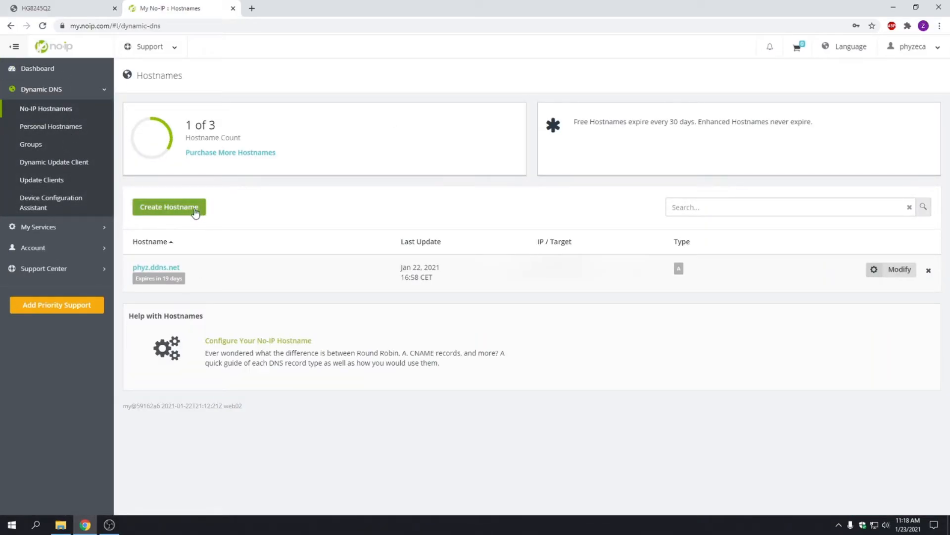
pyautogui.moveTo(181, 268); pyautogui.dragTo(120, 266)
pyautogui.click(204, 268)
pyautogui.click(183, 205)
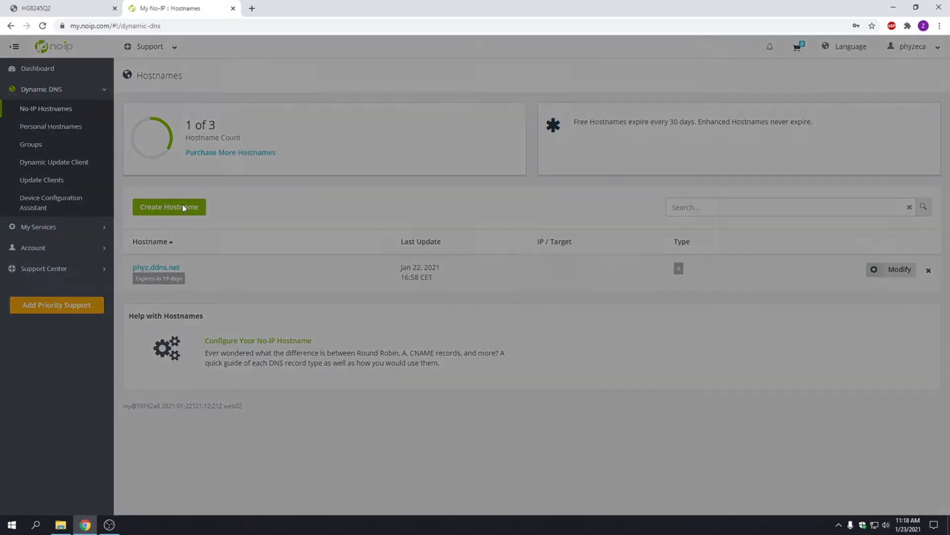
pyautogui.click(336, 136)
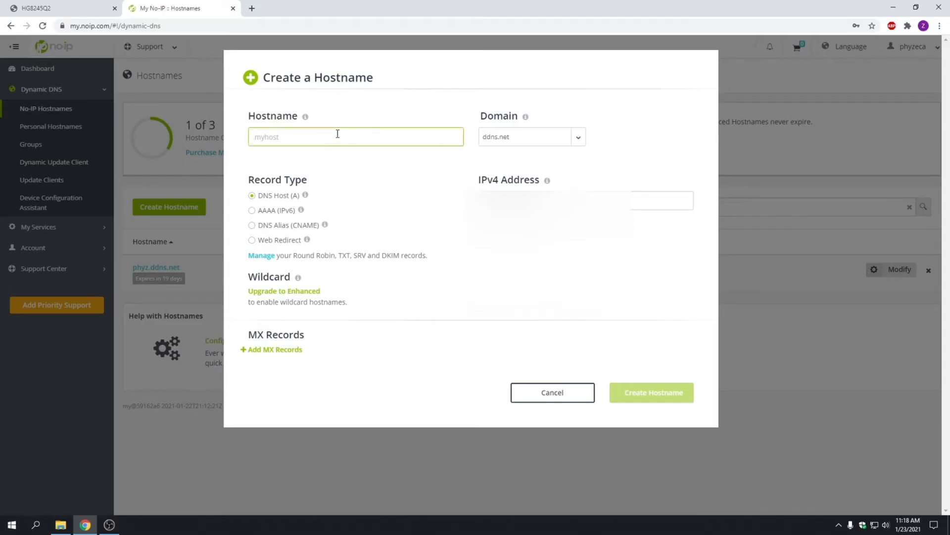
pyautogui.write('test')
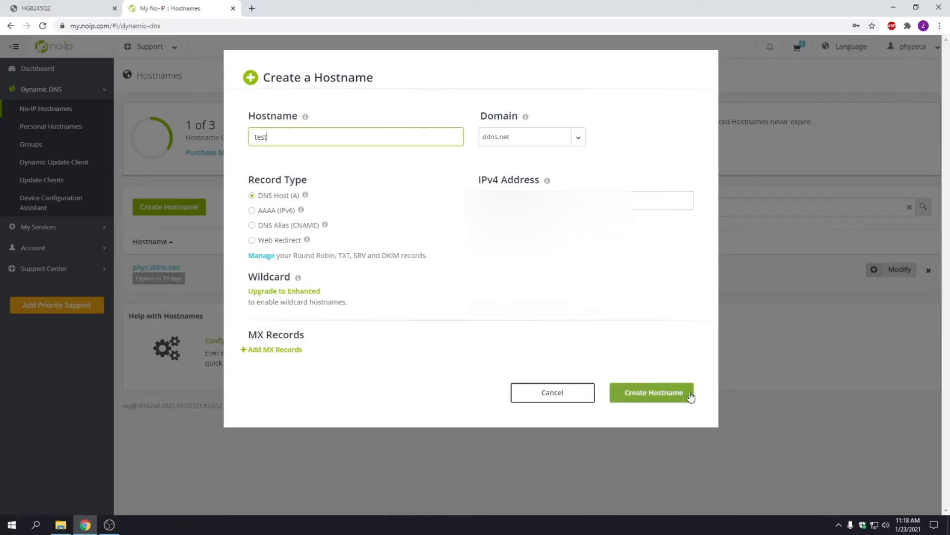
pyautogui.click(657, 394)
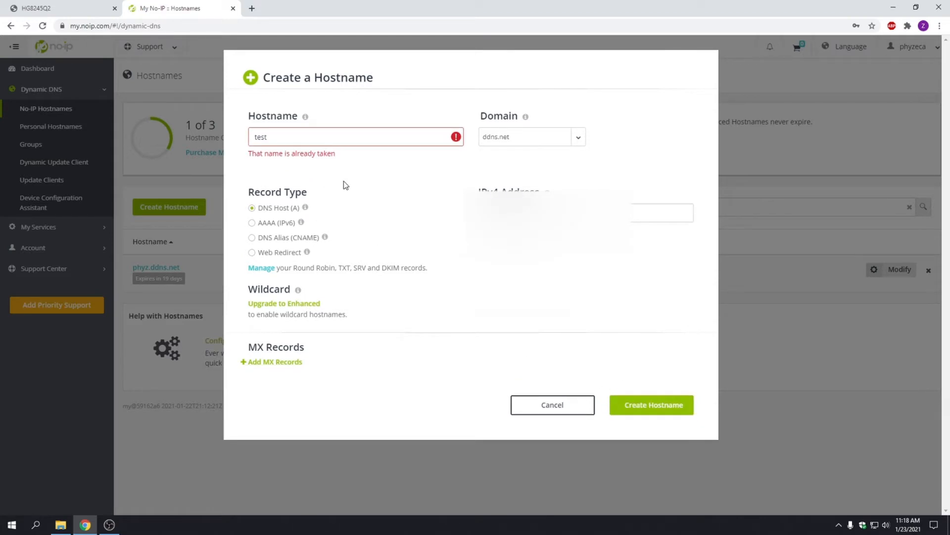
# Create sasasads.ddns.net after 'testtest' is rejected, then delete that hostname.
pyautogui.write('test')
pyautogui.click(648, 398)
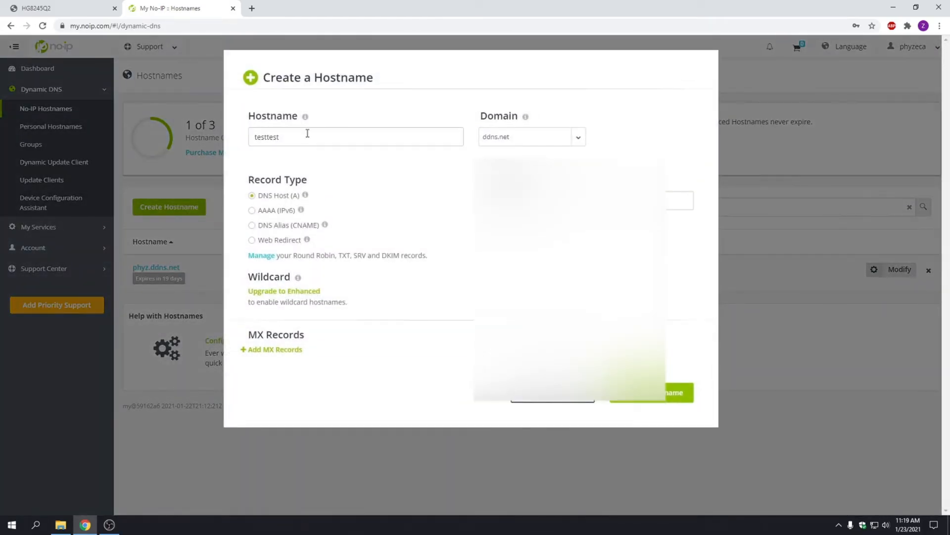
pyautogui.moveTo(308, 133); pyautogui.dragTo(255, 143)
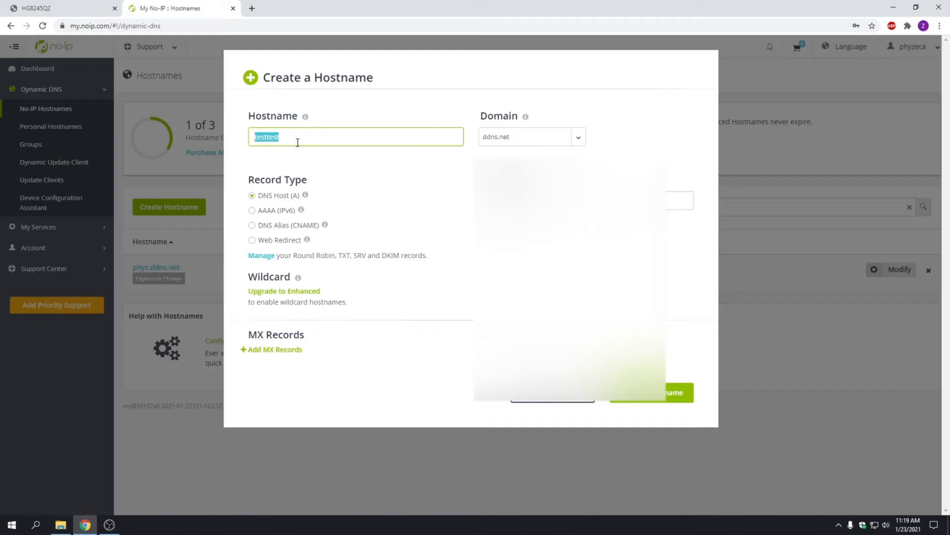
pyautogui.write('sasasads')
pyautogui.click(652, 392)
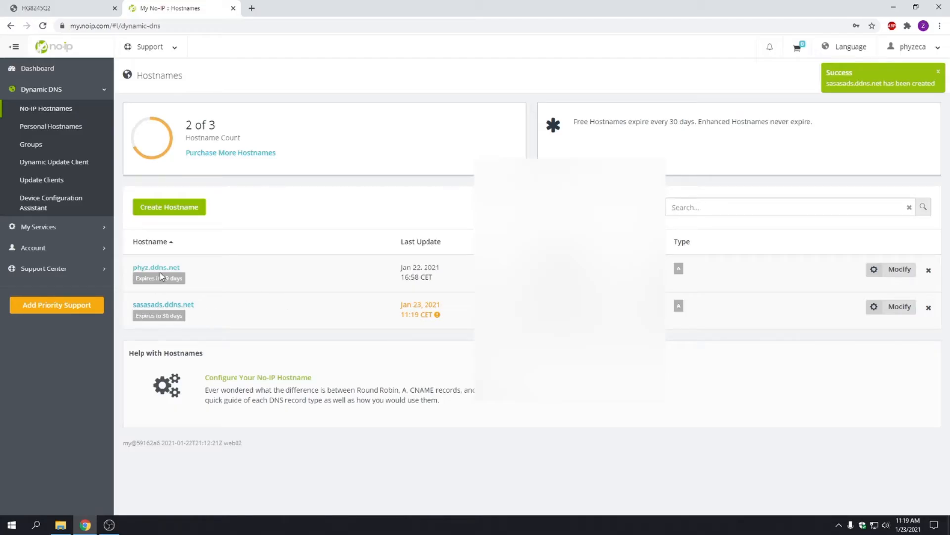
pyautogui.click(929, 310)
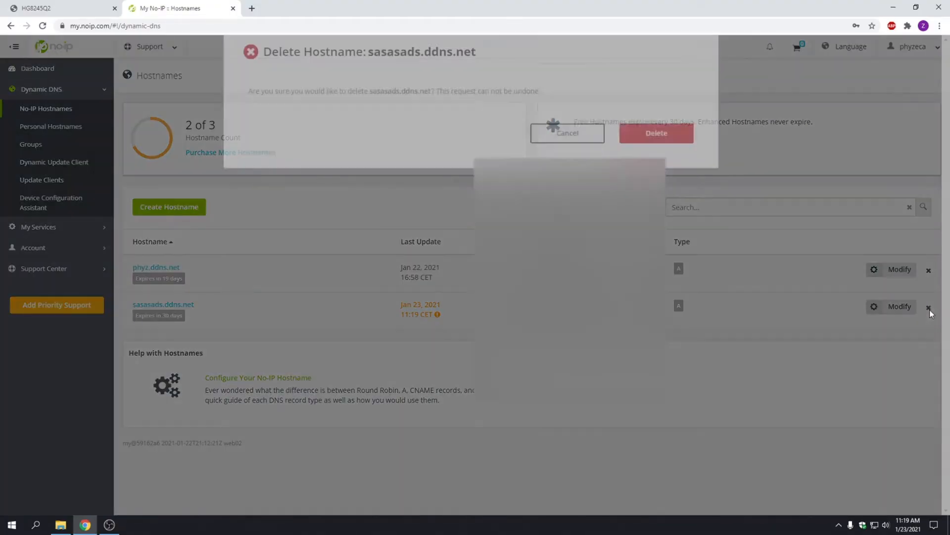
pyautogui.click(657, 157)
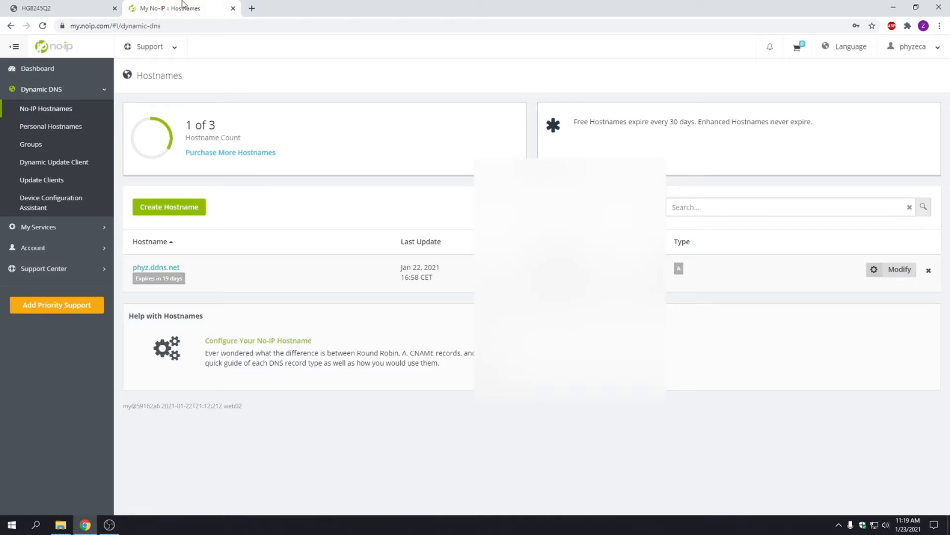
# Fill the router's DDNS Domain Name with phyz.ddns.net, checking it against the No-IP list.
pyautogui.click(70, 5)
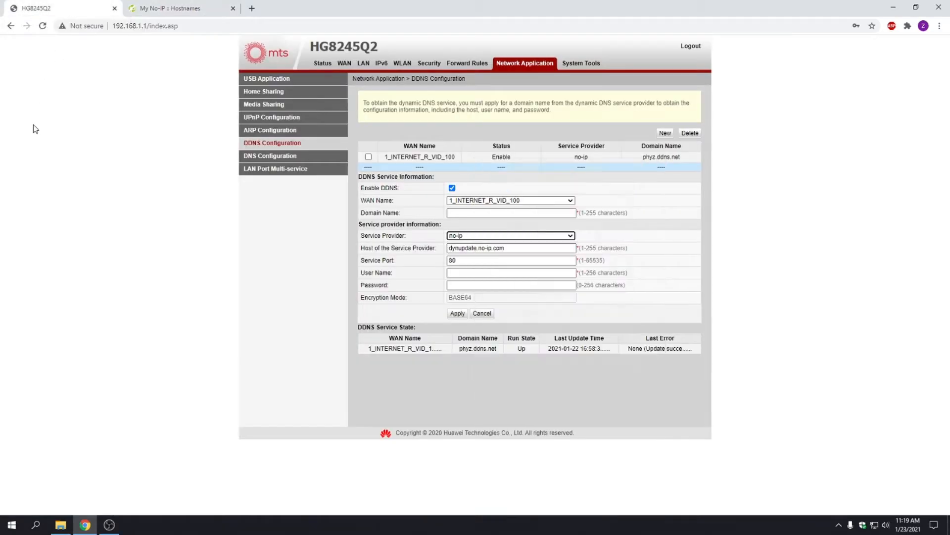
pyautogui.click(465, 213)
pyautogui.click(465, 212)
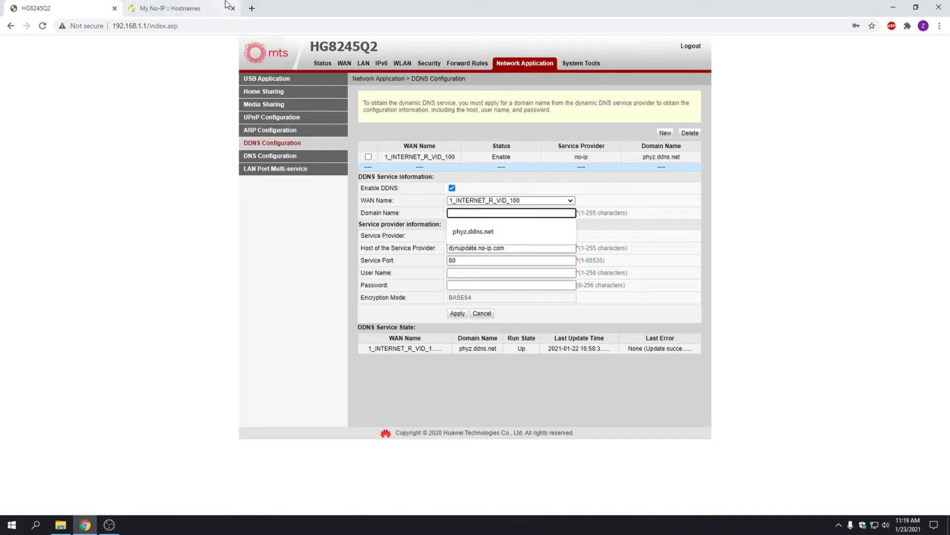
pyautogui.click(476, 232)
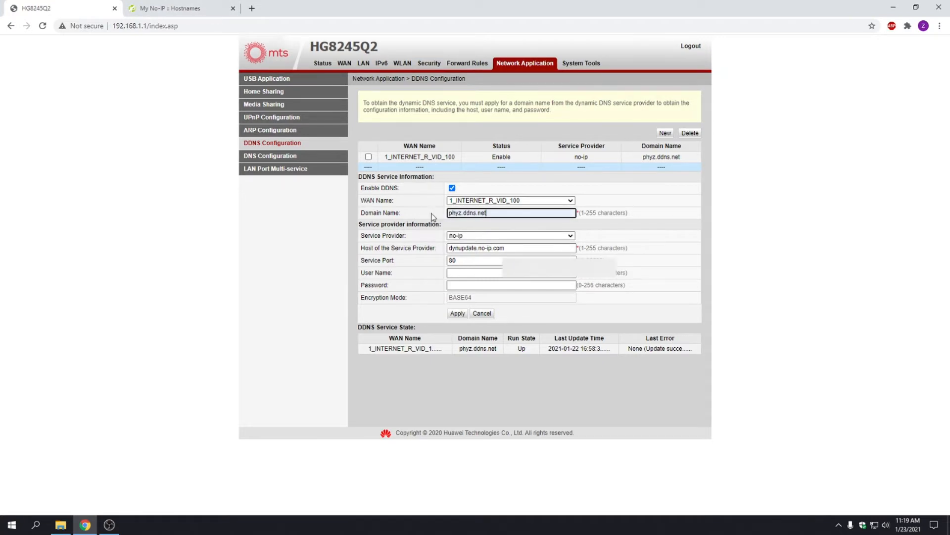
pyautogui.click(173, 7)
pyautogui.moveTo(189, 271); pyautogui.dragTo(145, 270)
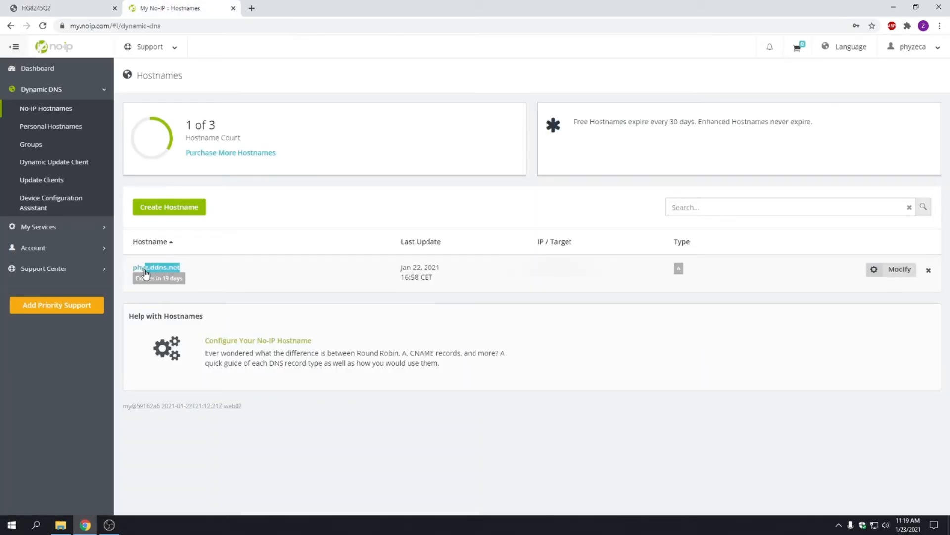
# Review the Service Port and user name fields, comparing with the No-IP hostnames tab.
pyautogui.click(74, 6)
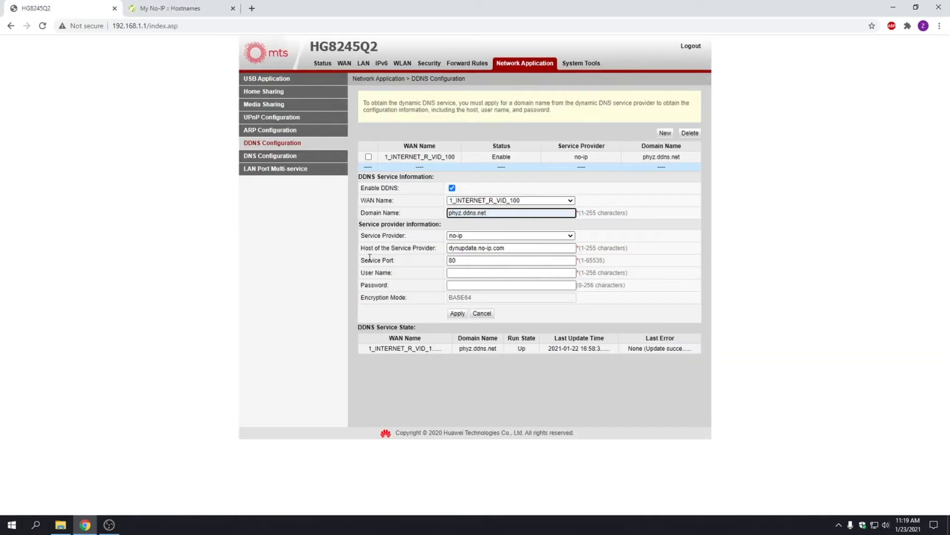
pyautogui.click(480, 261)
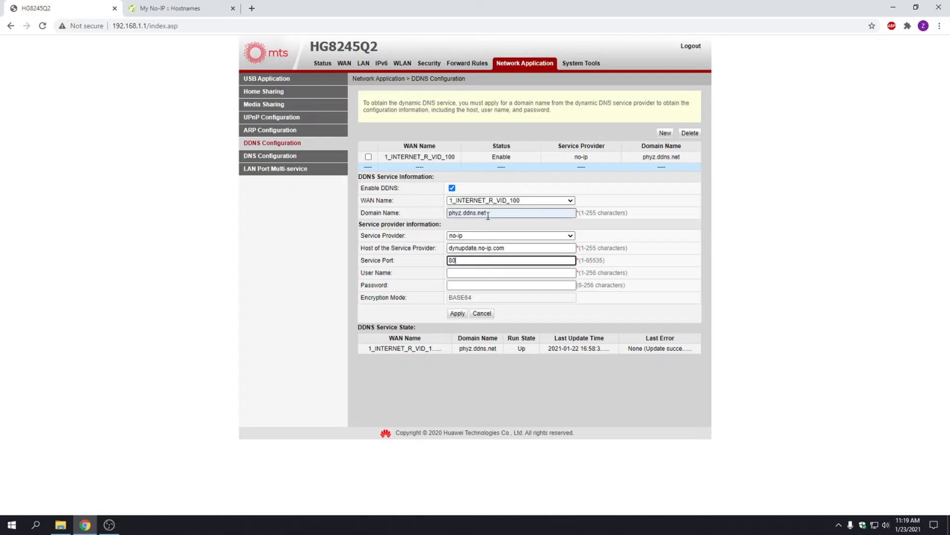
pyautogui.click(487, 273)
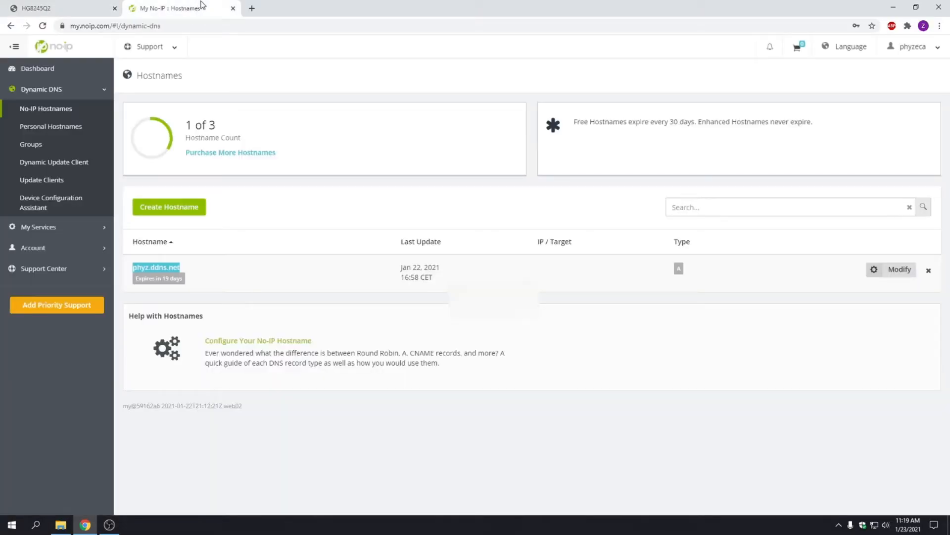
pyautogui.click(171, 9)
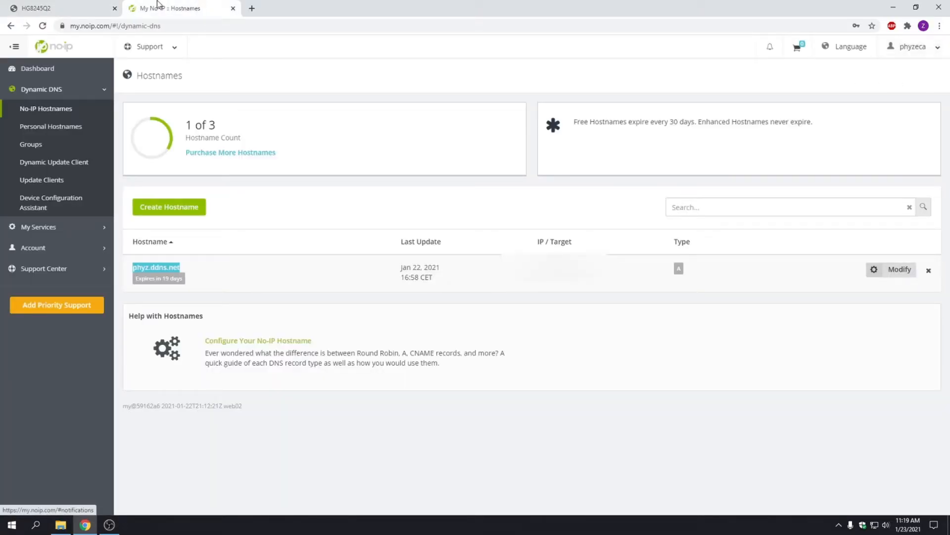
pyautogui.click(67, 8)
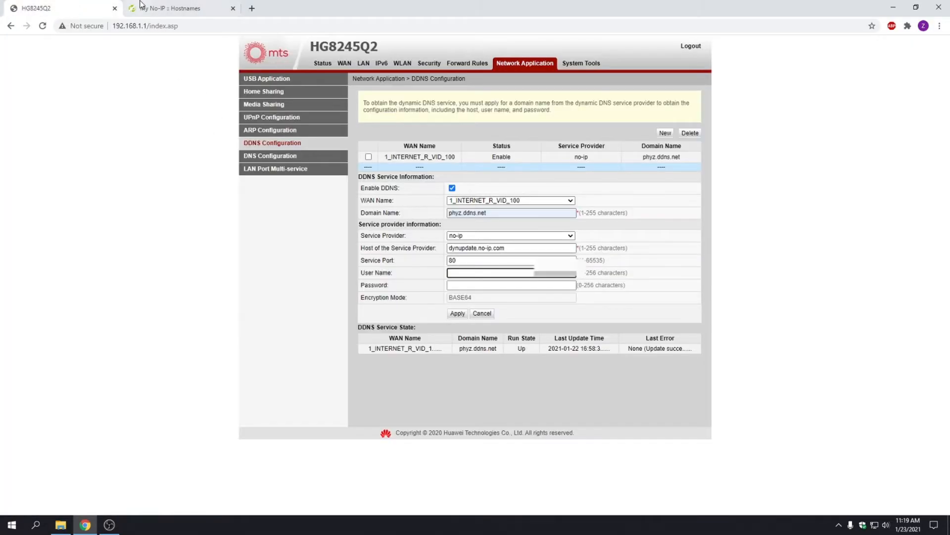
pyautogui.click(143, 8)
pyautogui.moveTo(112, 26); pyautogui.dragTo(245, 11)
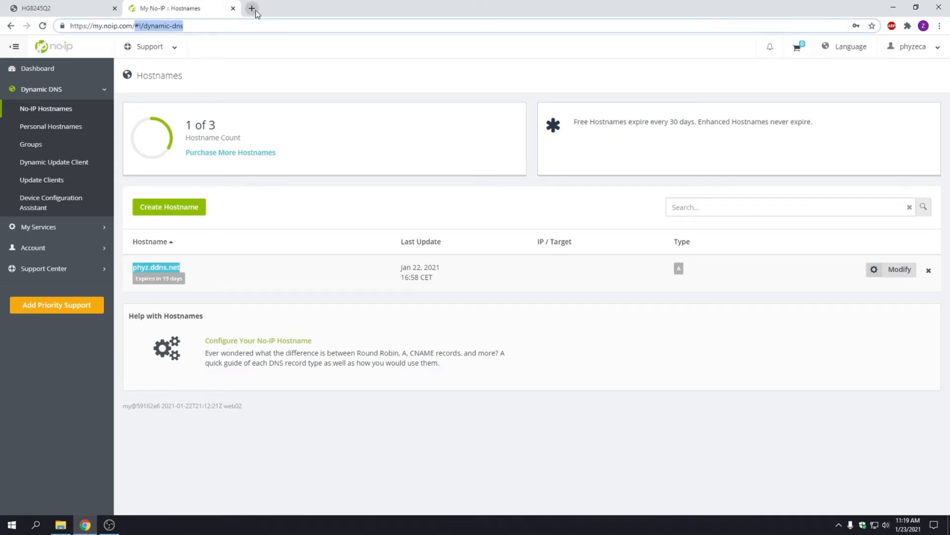
# Replace the No-IP tab's address with a web search for 'no ip'.
pyautogui.press('BackSpace')
pyautogui.moveTo(141, 25); pyautogui.dragTo(2, 22)
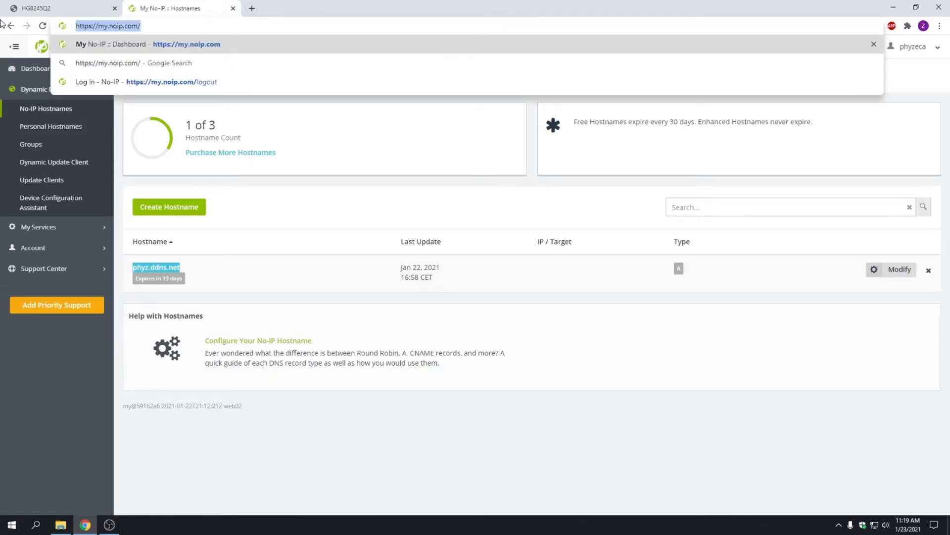
pyautogui.write('ip')
pyautogui.press('Home')
pyautogui.write('no')
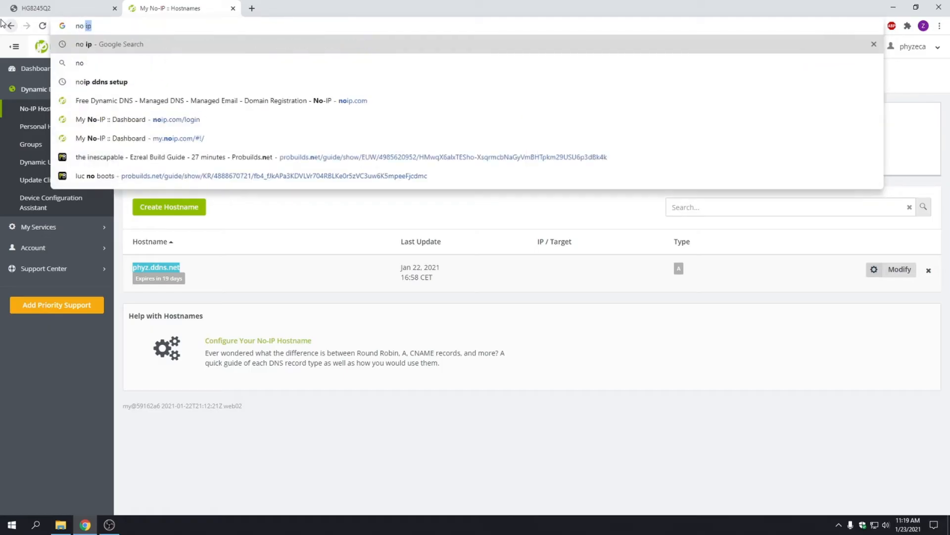
pyautogui.press('Return')
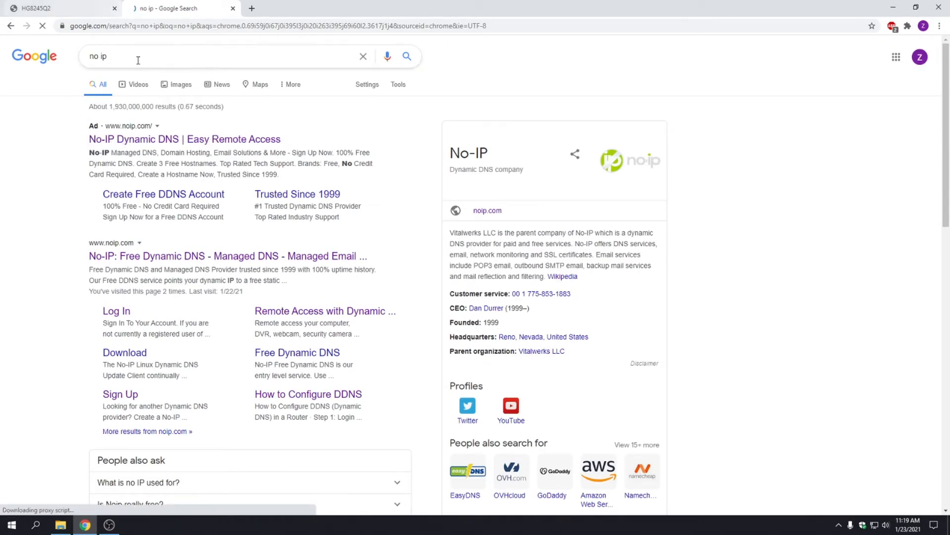
# Open noip.com's Remote Access page, then return to the router's DDNS password field.
pyautogui.click(153, 136)
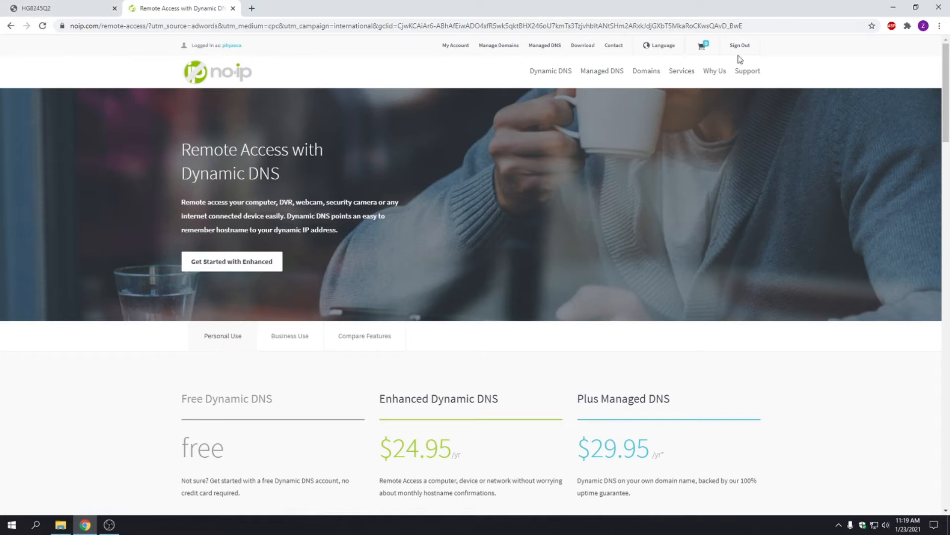
pyautogui.click(59, 8)
pyautogui.click(470, 287)
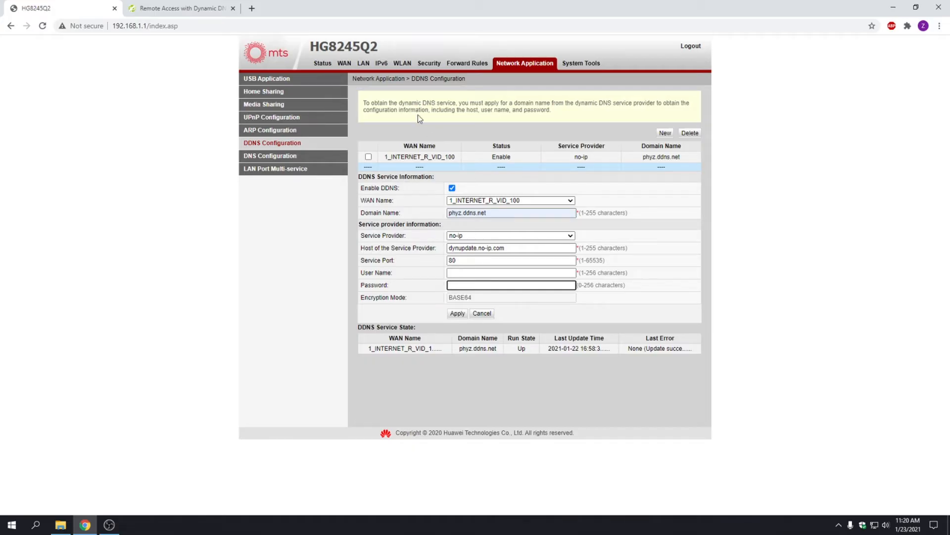
# Add a new DMZ entry on 1_INTERNET_R_VID_100 with DMZ enabled and start the host address.
pyautogui.click(470, 65)
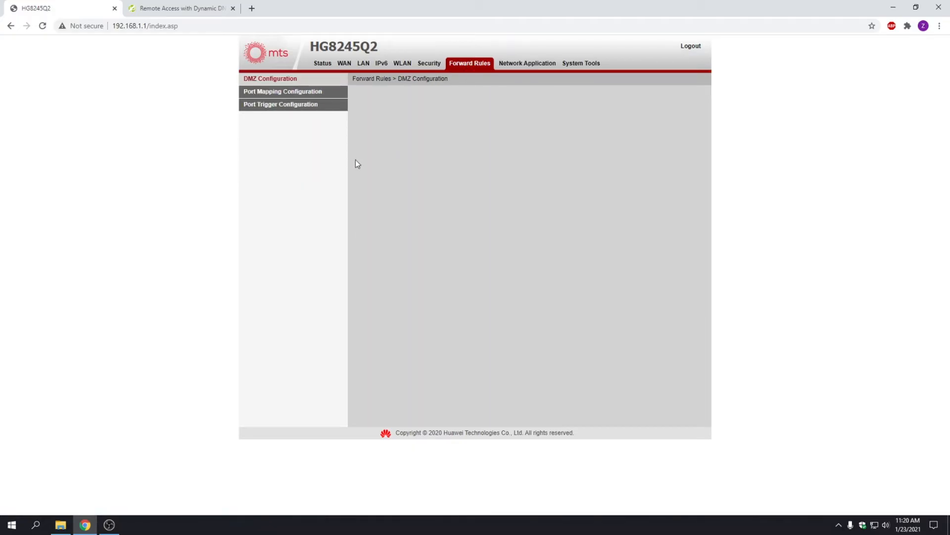
pyautogui.click(276, 79)
pyautogui.click(276, 80)
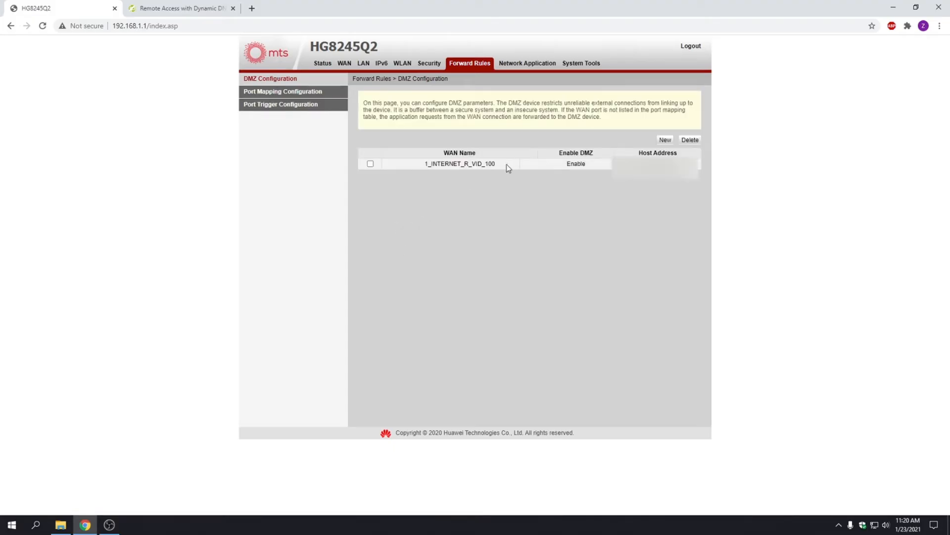
pyautogui.click(667, 141)
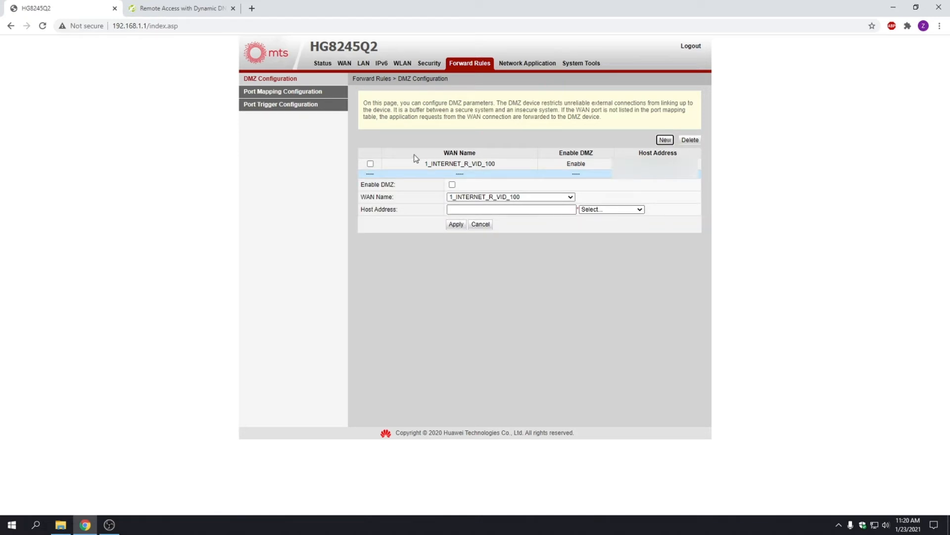
pyautogui.click(452, 185)
pyautogui.click(518, 210)
pyautogui.click(542, 208)
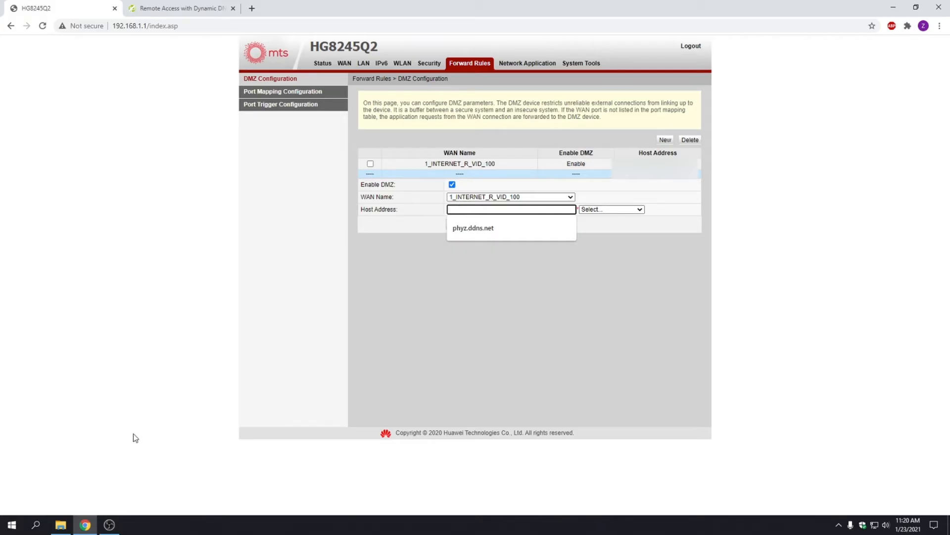
# Launch Command Prompt via Win+R and run ipconfig to read the PC's IPv4 address.
pyautogui.press('super+r')
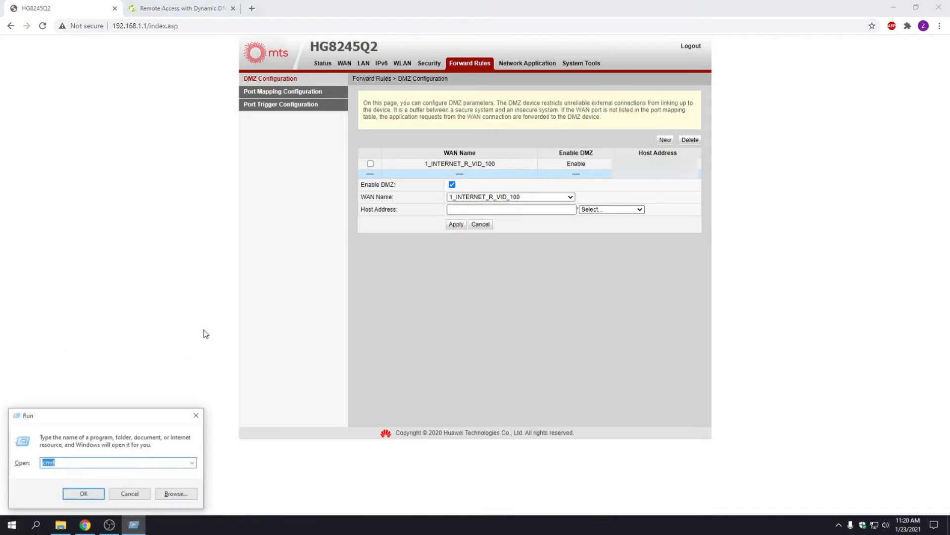
pyautogui.press('Return')
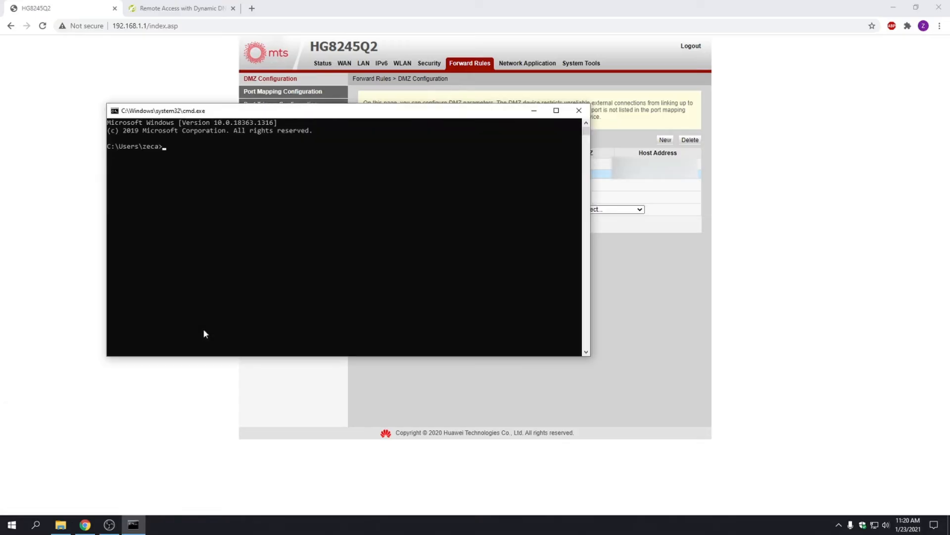
pyautogui.click(179, 145)
pyautogui.rightClick(179, 148)
pyautogui.press('Return')
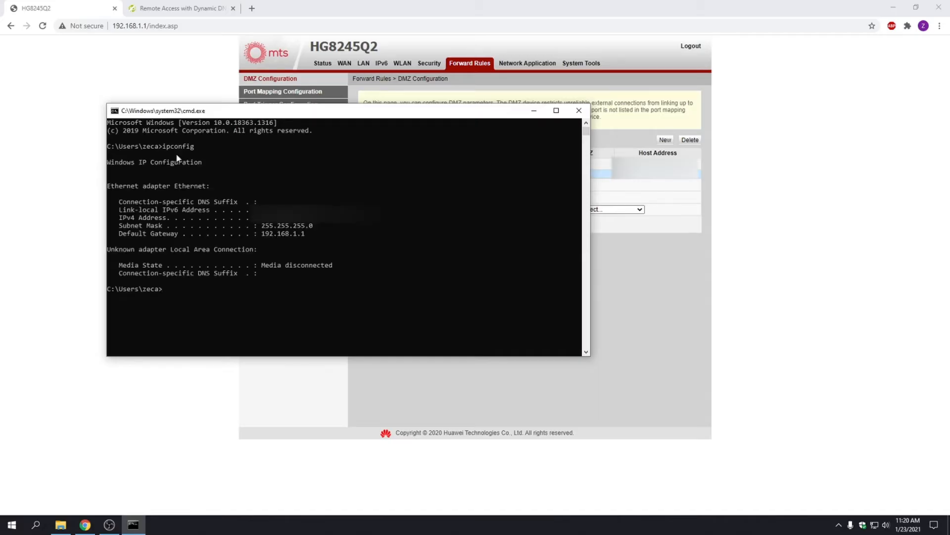
pyautogui.click(263, 225)
# Close the console, clear the stray '192' from Host Address, and go to Port Mapping Configuration.
pyautogui.click(578, 111)
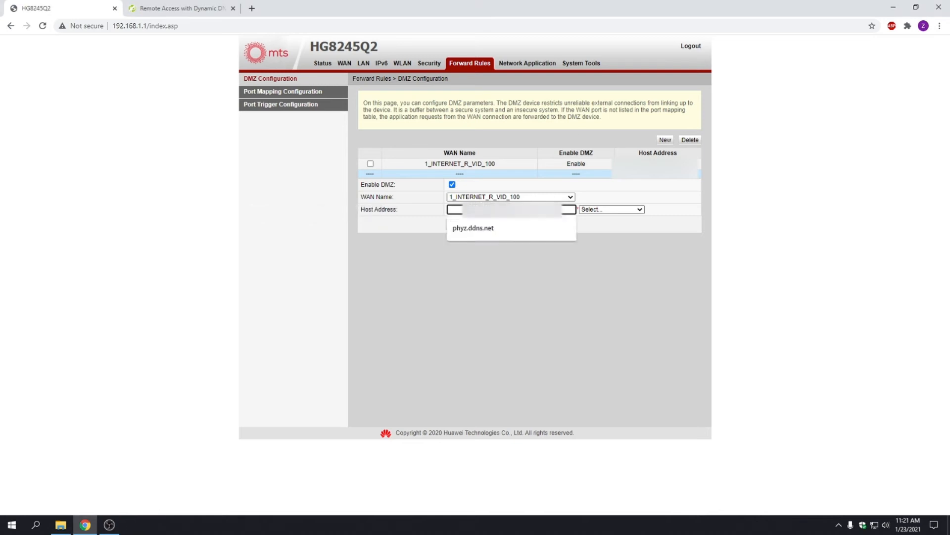
pyautogui.write('192.1')
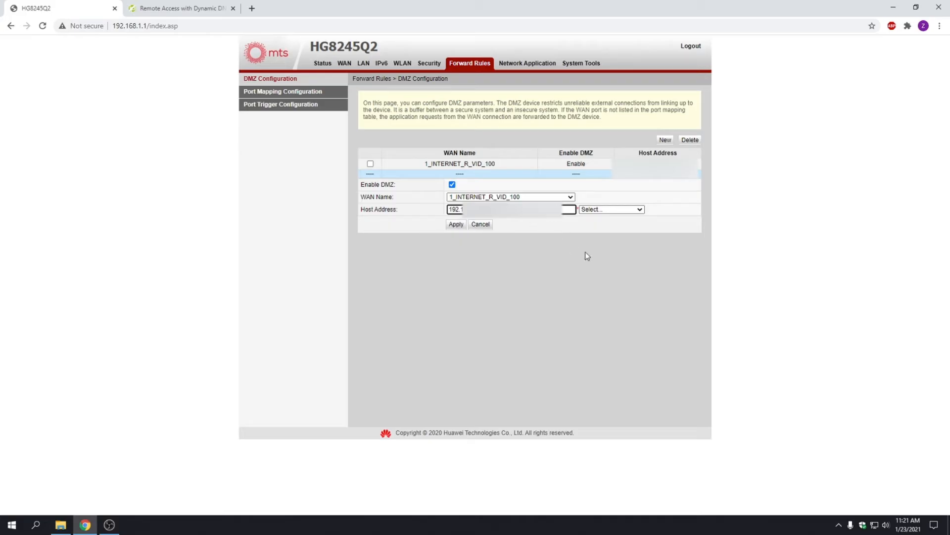
pyautogui.hotkey('ctrl', 'a')
pyautogui.press('BackSpace')
pyautogui.click(283, 93)
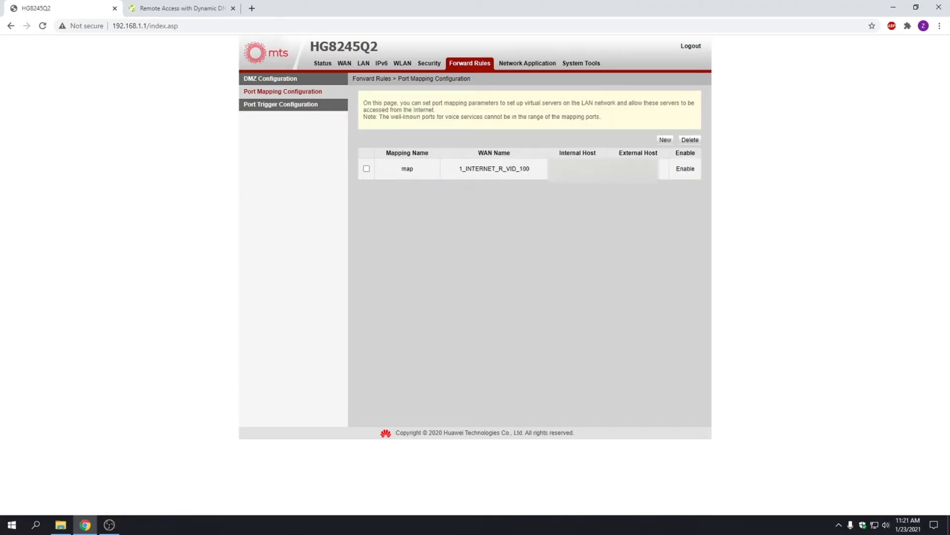
# Open the 'map' rule and check its name, internal host, MAC address and external source IPs.
pyautogui.click(498, 168)
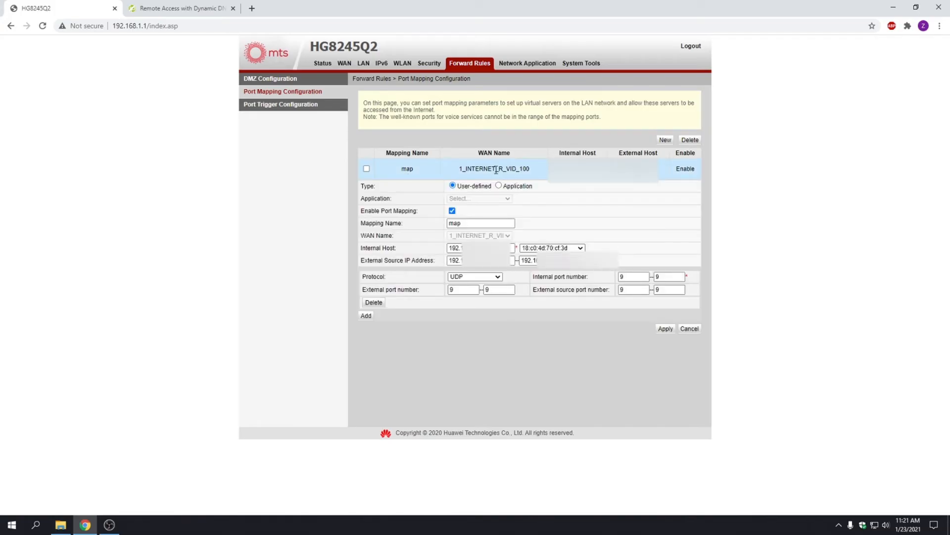
pyautogui.click(474, 223)
pyautogui.click(513, 248)
pyautogui.click(500, 260)
pyautogui.click(550, 248)
pyautogui.click(560, 249)
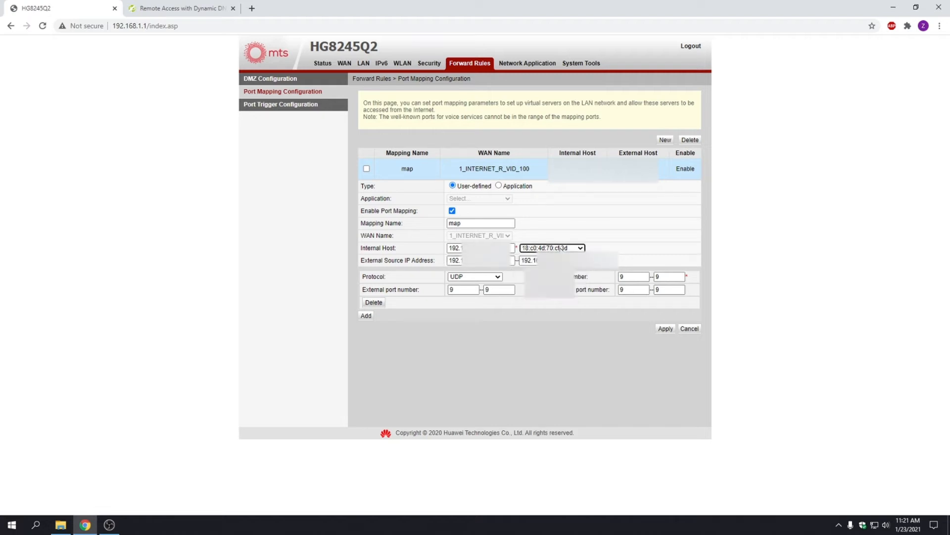
pyautogui.click(488, 248)
pyautogui.click(488, 260)
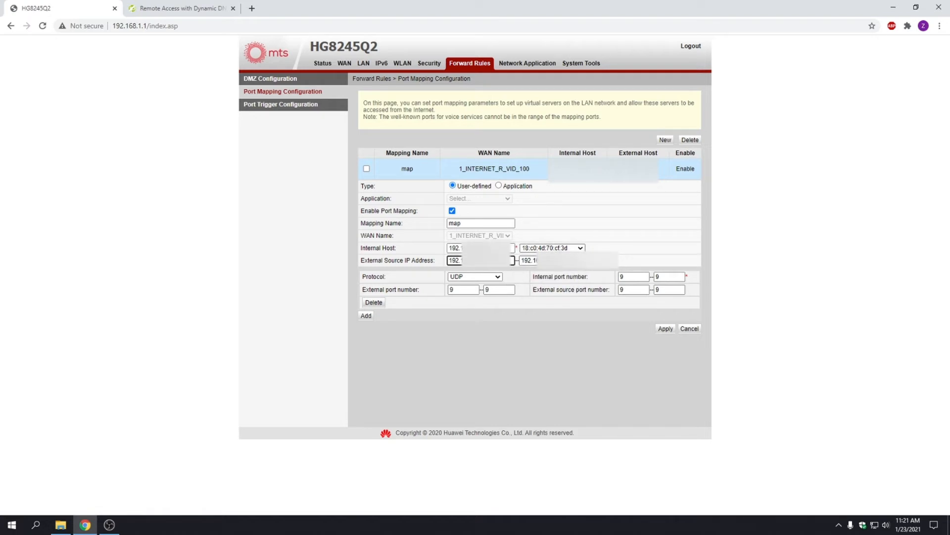
pyautogui.click(569, 261)
# Confirm the 'map' rule uses UDP with external and internal port 9, then go to Port Trigger Configuration.
pyautogui.click(493, 277)
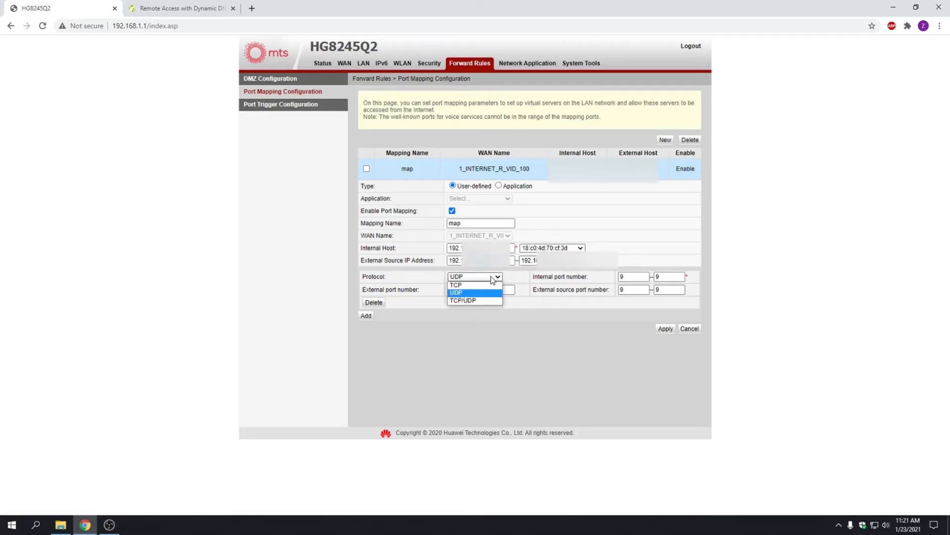
pyautogui.click(491, 277)
pyautogui.click(465, 291)
pyautogui.click(495, 291)
pyautogui.click(641, 276)
pyautogui.click(669, 276)
pyautogui.click(669, 290)
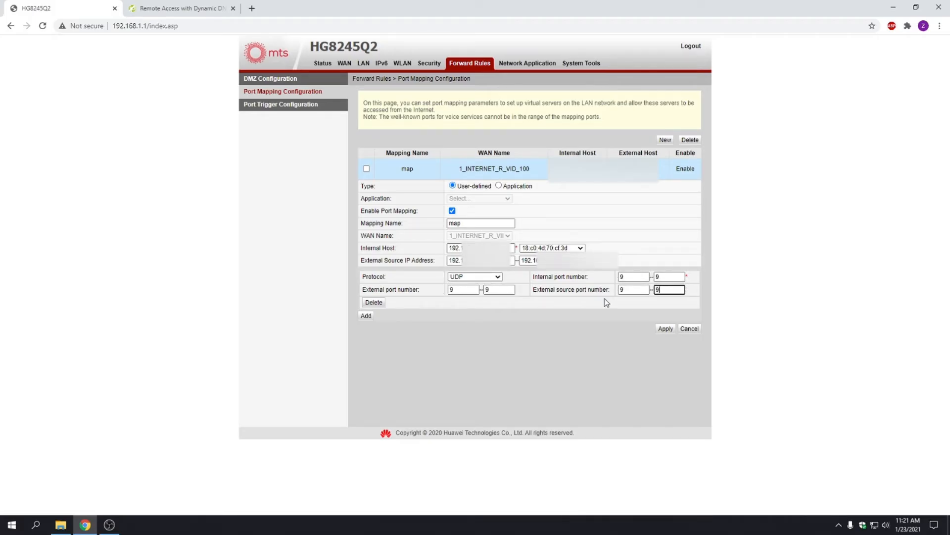
pyautogui.click(270, 106)
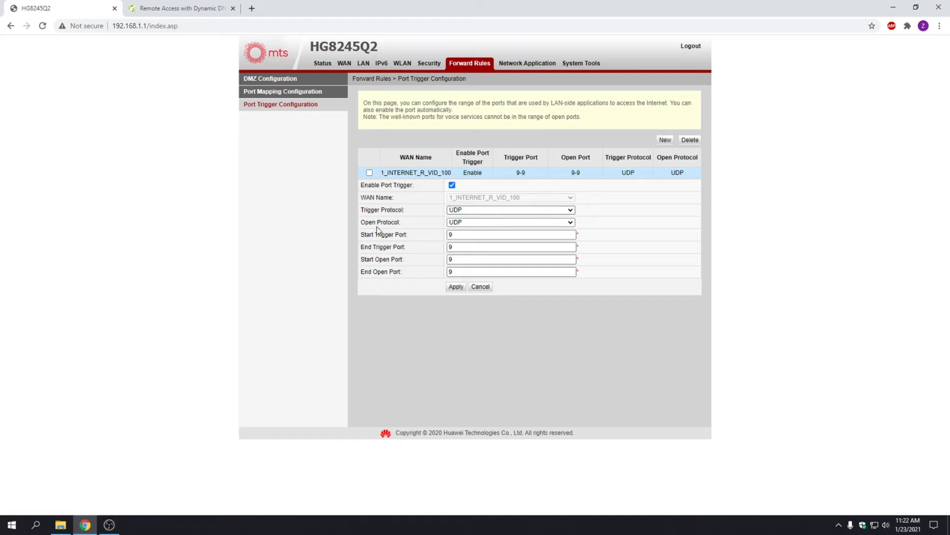
# Review the trigger: UDP trigger and open protocols, with trigger and open ports 9-9.
pyautogui.click(502, 211)
pyautogui.click(501, 212)
pyautogui.click(500, 223)
pyautogui.click(500, 224)
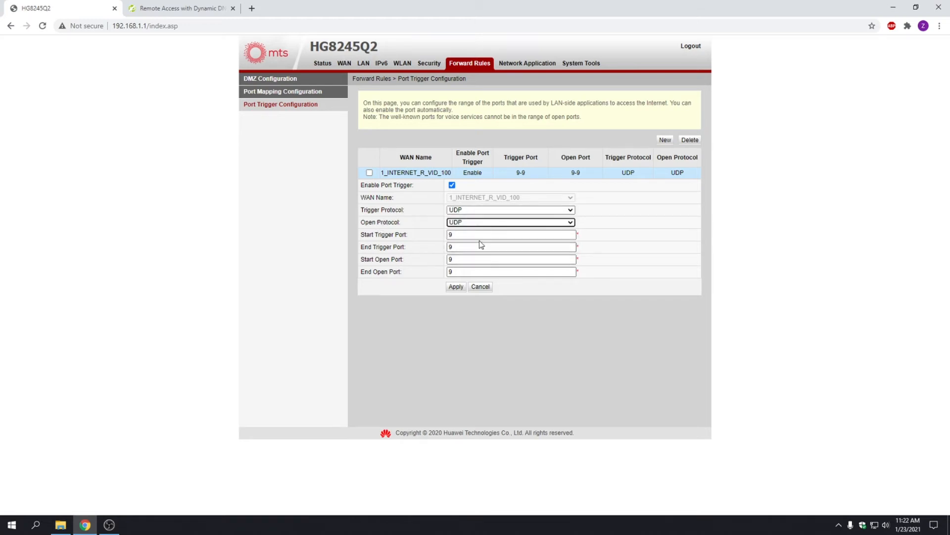
pyautogui.click(483, 222)
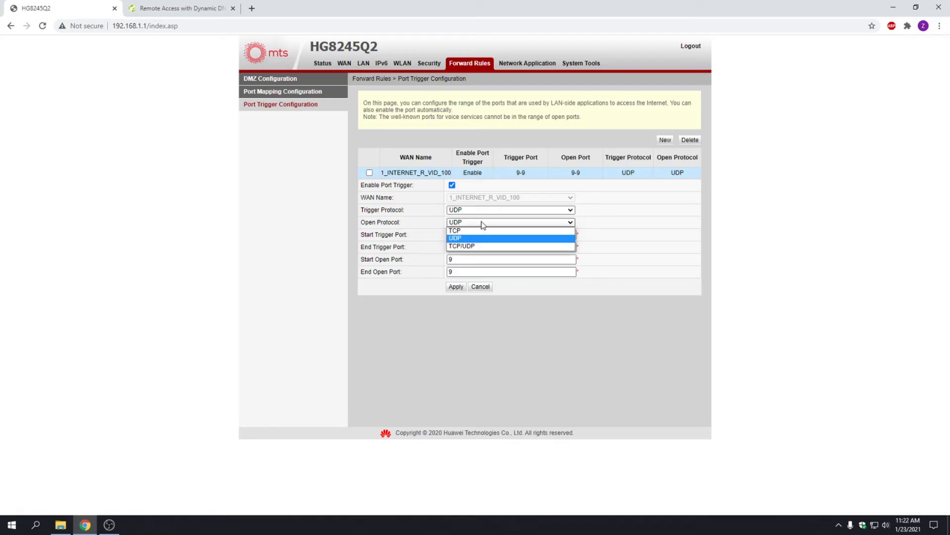
pyautogui.click(484, 225)
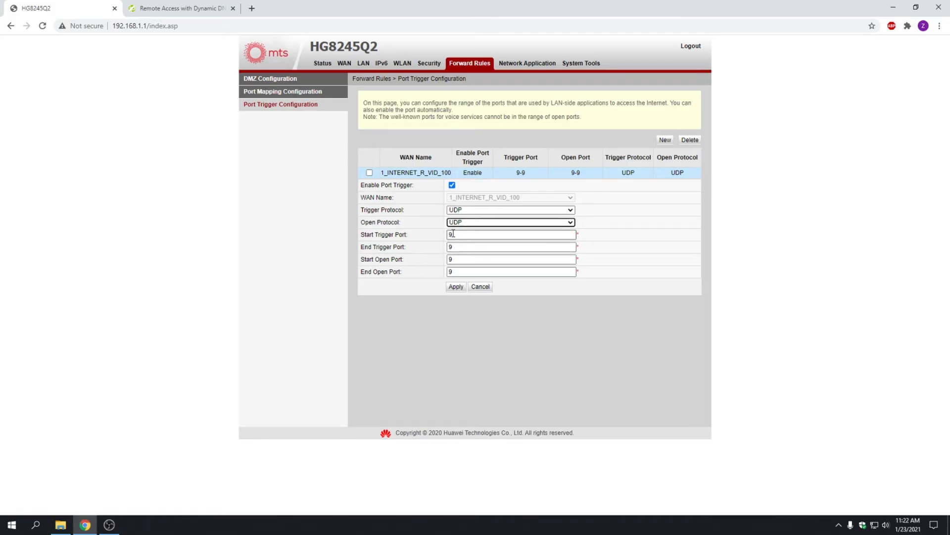
pyautogui.click(470, 236)
pyautogui.click(470, 247)
pyautogui.click(471, 260)
pyautogui.click(471, 272)
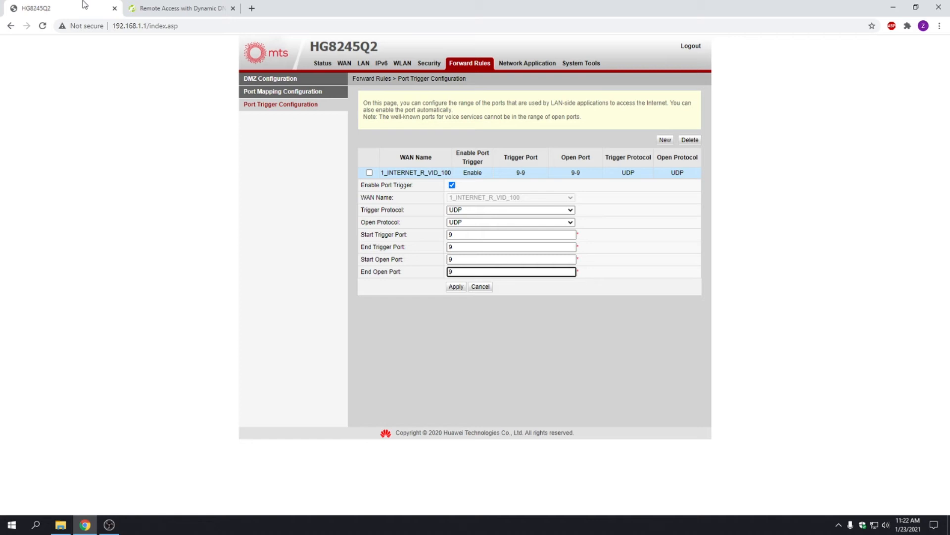
# Close the router and No-IP browser tabs, leaving a blank new tab.
pyautogui.hotkey('ctrl', 'w')
pyautogui.hotkey('ctrl', 't')
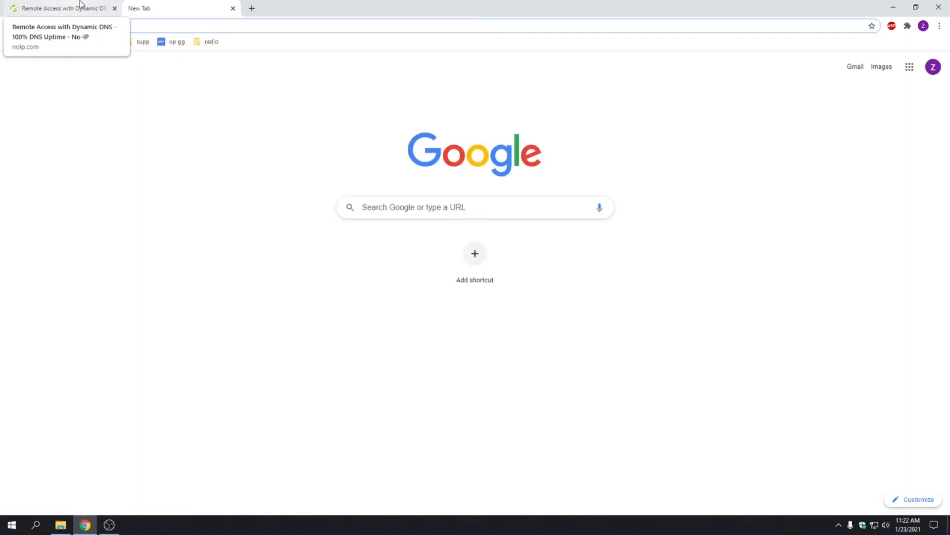
pyautogui.middleClick(76, 4)
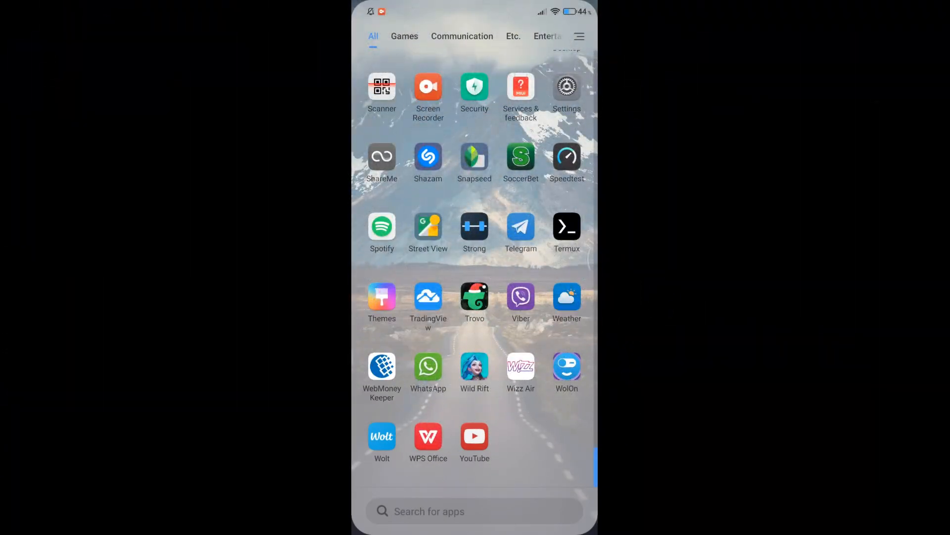
# Search the Play Store for 'wake on lan' and open the WolOn - Wake on LAN app page.
pyautogui.scroll(15, 475, 267)
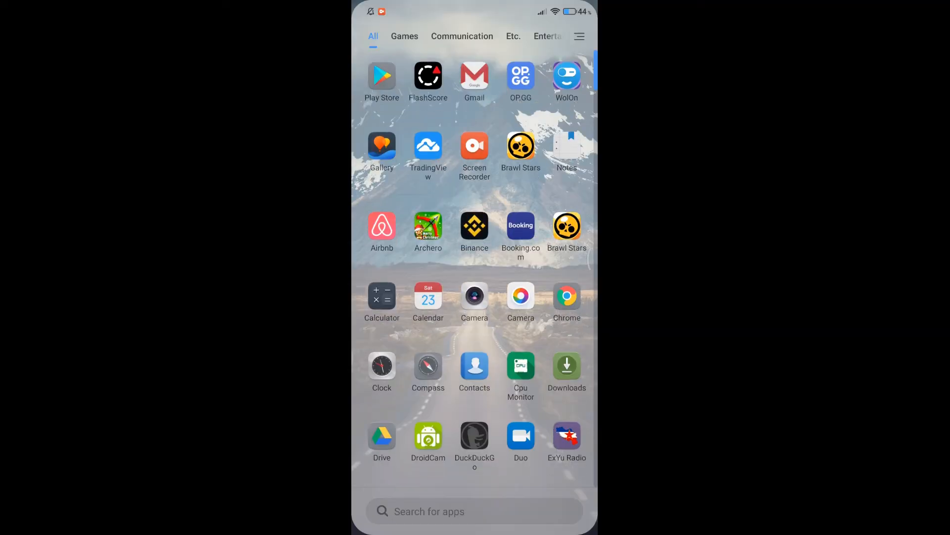
pyautogui.click(381, 77)
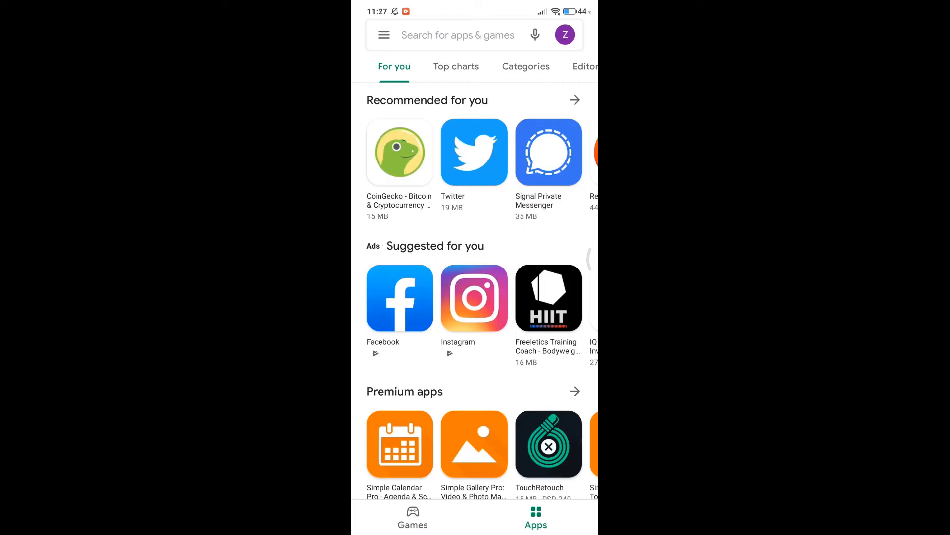
pyautogui.click(458, 36)
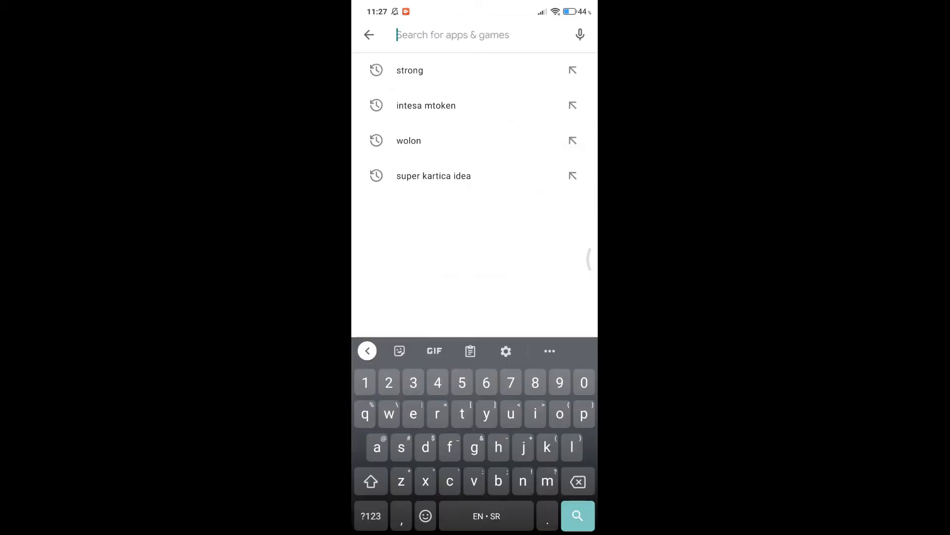
pyautogui.write('w')
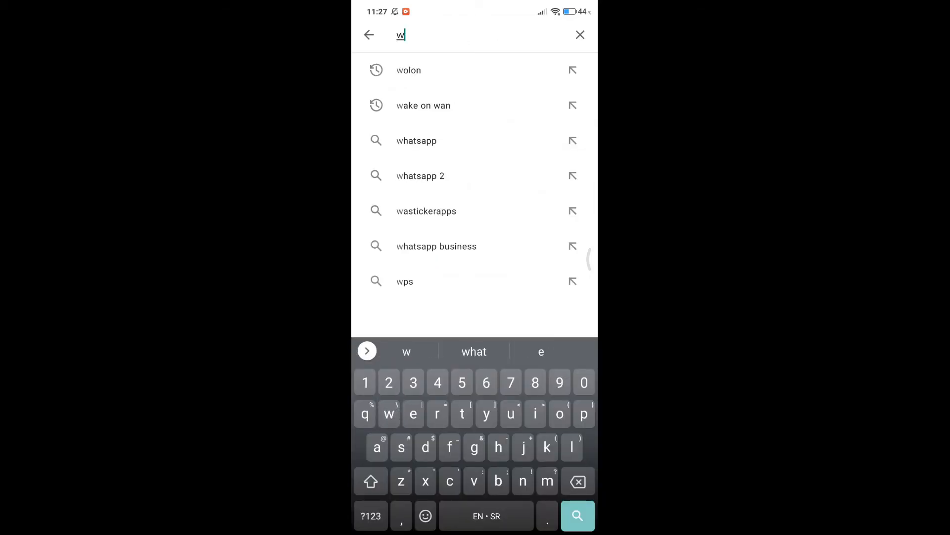
pyautogui.write('ake on')
pyautogui.click(421, 105)
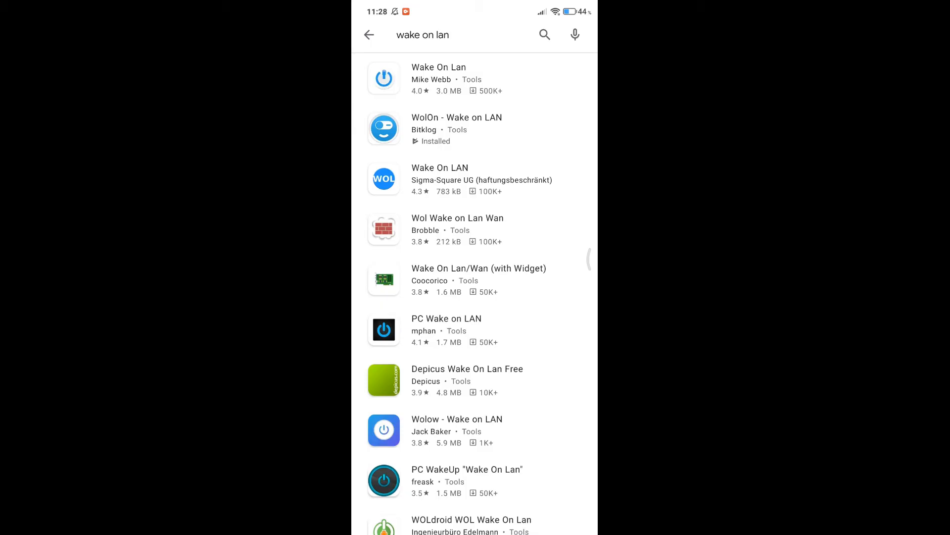
pyautogui.scroll(-5, 518, 325)
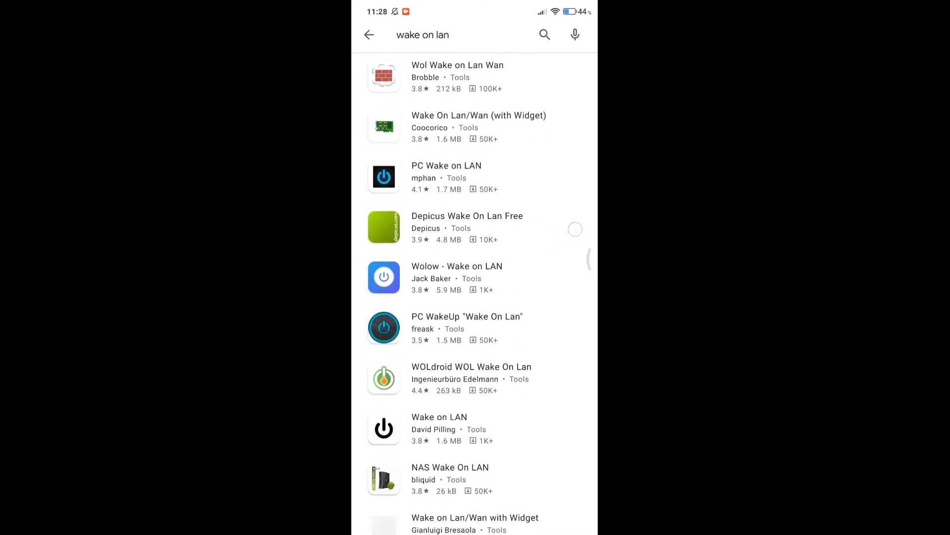
pyautogui.scroll(5, 517, 325)
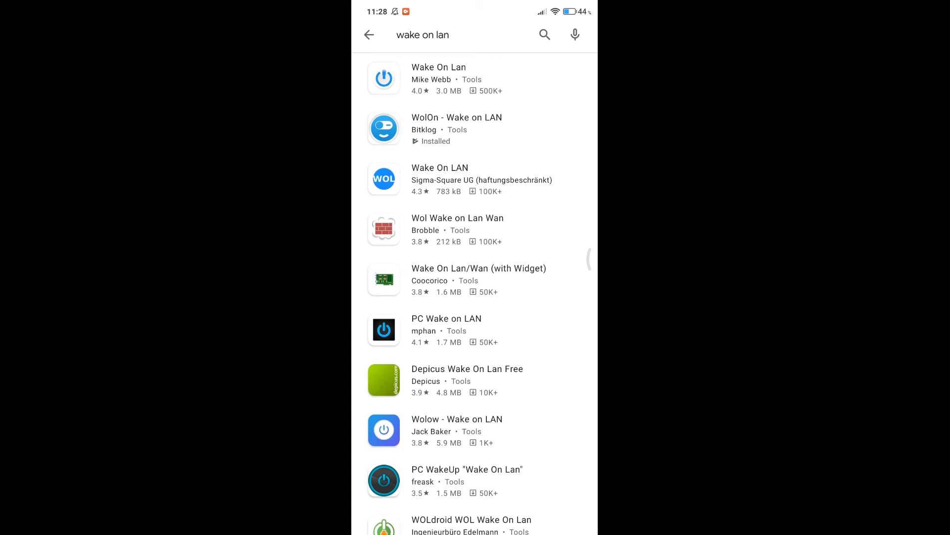
pyautogui.click(457, 129)
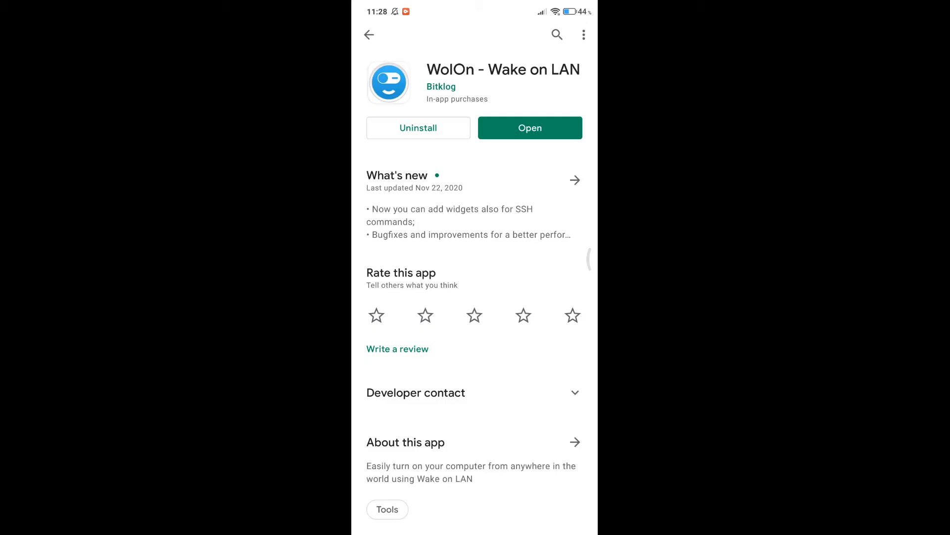
# Launch WolOn and add a new WAN device named 'home pc', discarding a partial MAC entry.
pyautogui.click(530, 128)
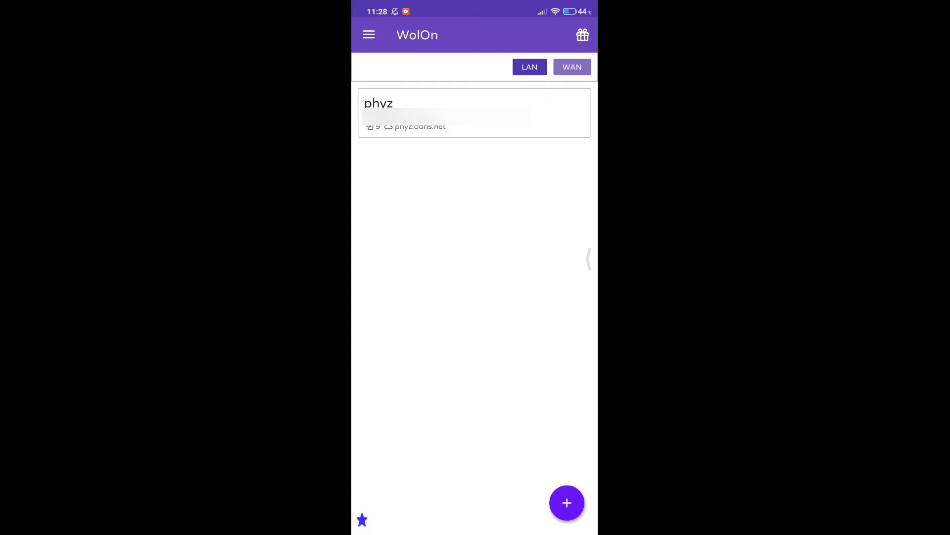
pyautogui.click(566, 502)
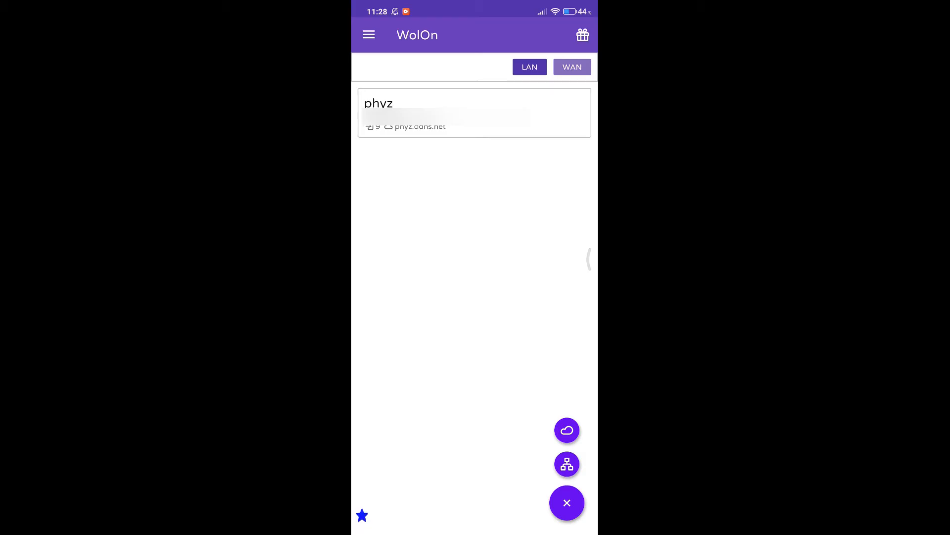
pyautogui.click(567, 429)
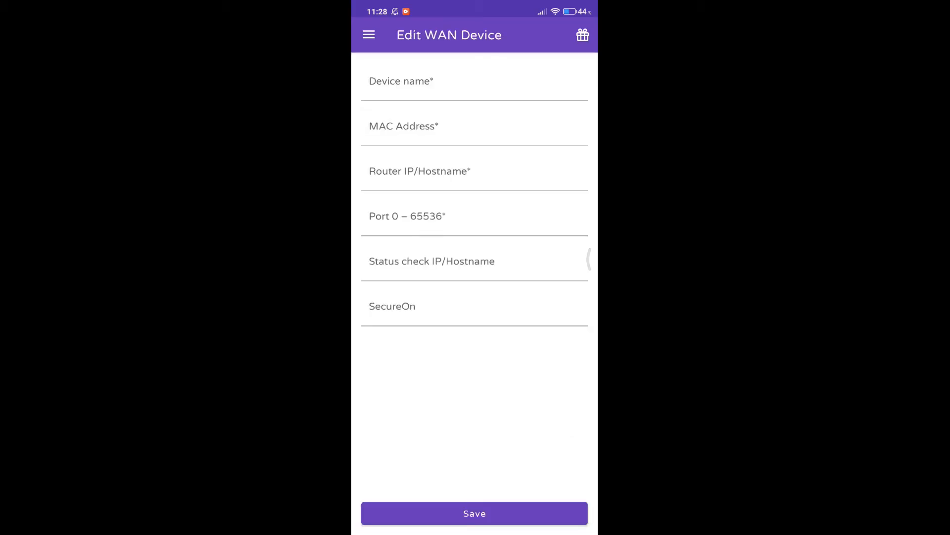
pyautogui.click(474, 87)
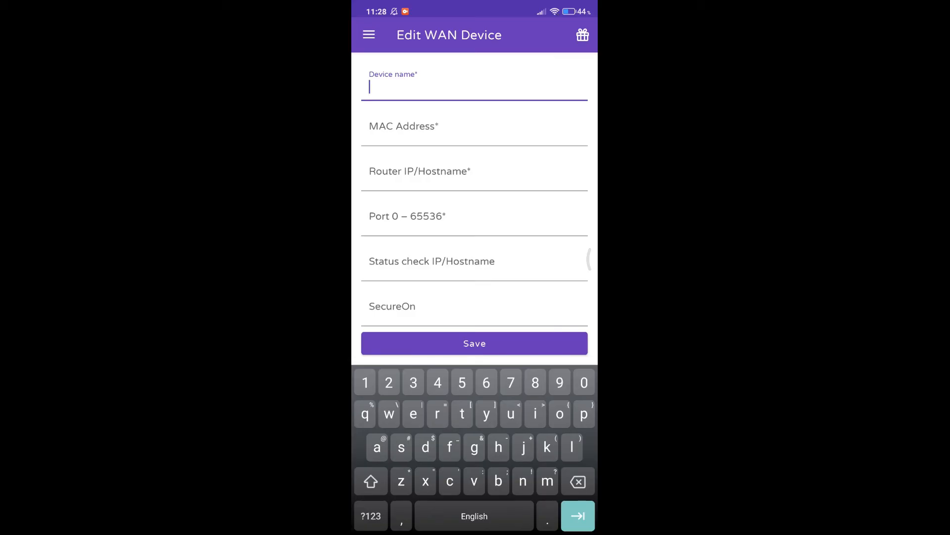
pyautogui.write('home pc')
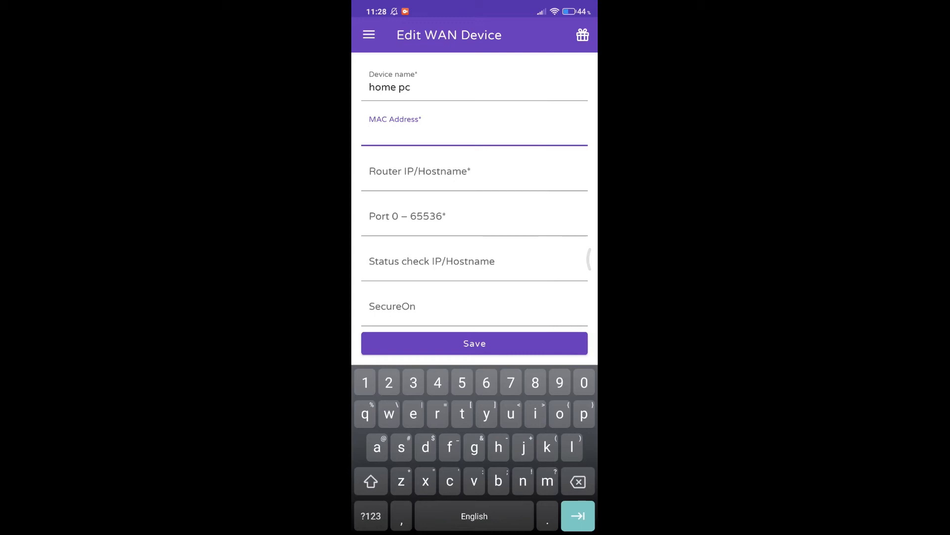
pyautogui.write('cf:')
pyautogui.press('BackSpace')
pyautogui.press('BackSpace')
pyautogui.press('BackSpace')
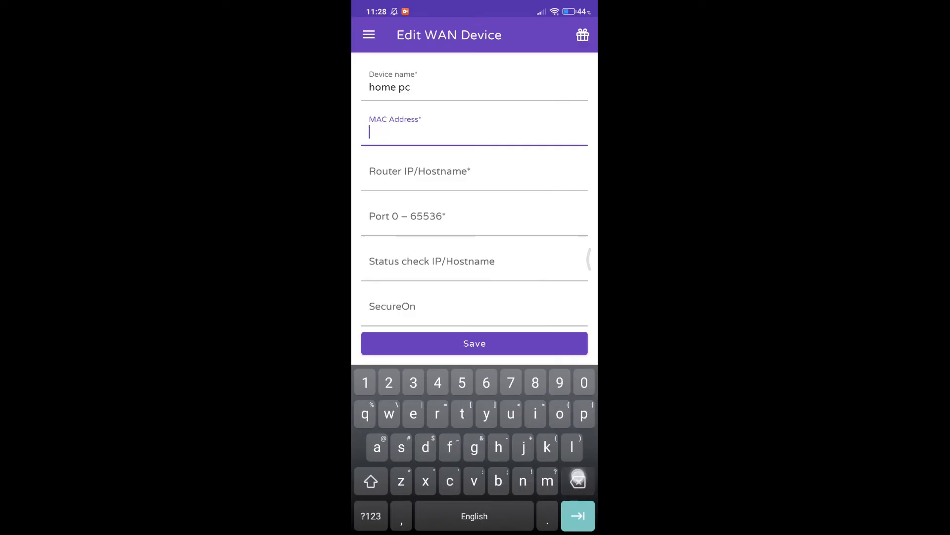
pyautogui.write('c')
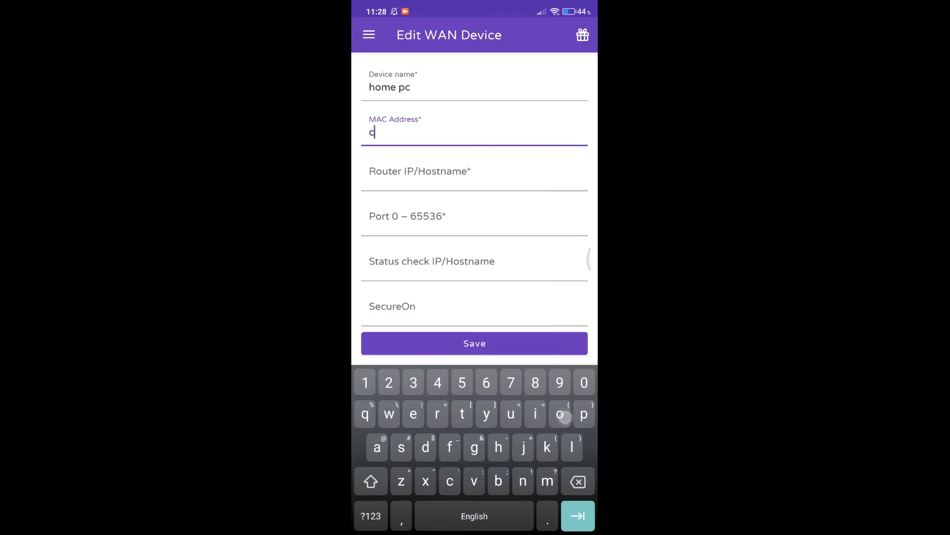
pyautogui.press('BackSpace')
# Type 'ipconfig /all' into the Router IP/Hostname field.
pyautogui.click(392, 184)
pyautogui.write('ipconfig')
pyautogui.click(371, 516)
pyautogui.write('/')
pyautogui.click(371, 516)
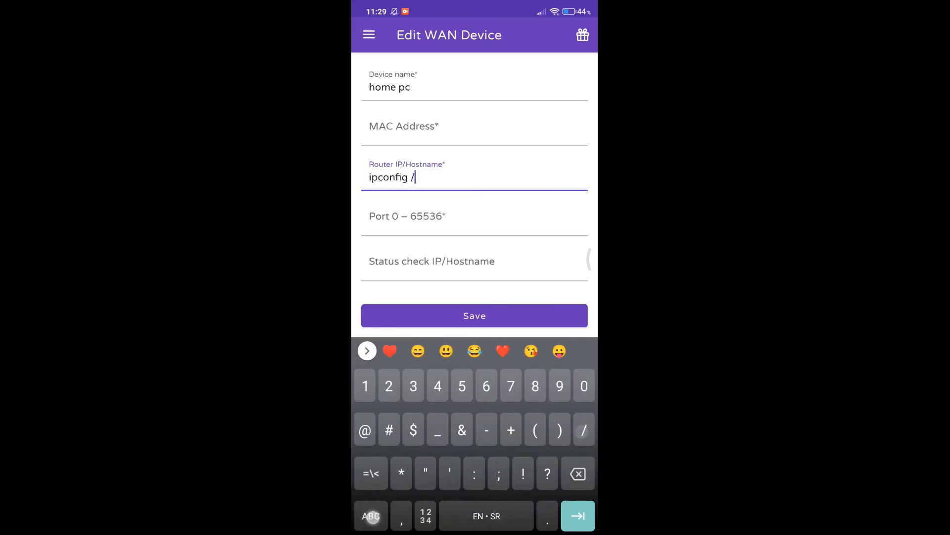
pyautogui.write('all')
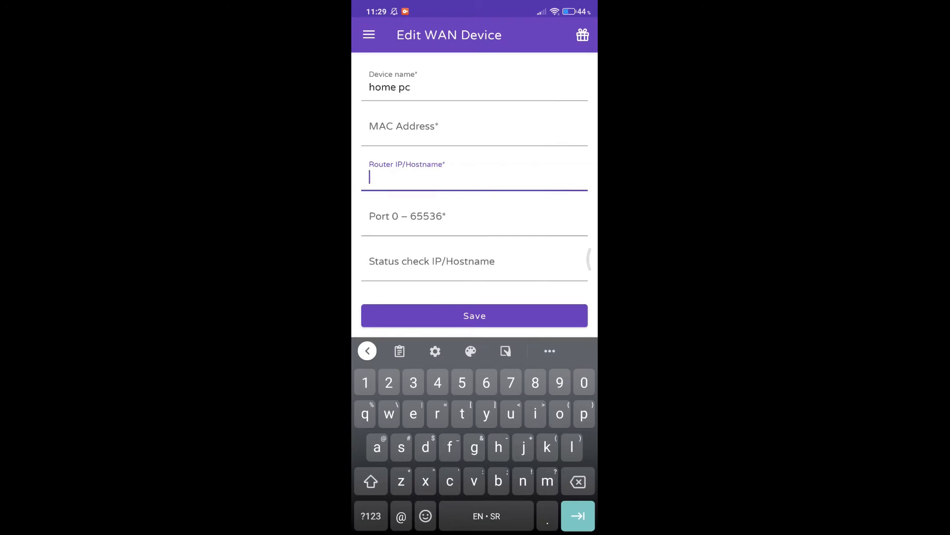
# Set Router hostname phyz.ddns.net, Port 9, and Status check hostname phyz.ddns.net.
pyautogui.write('phyz')
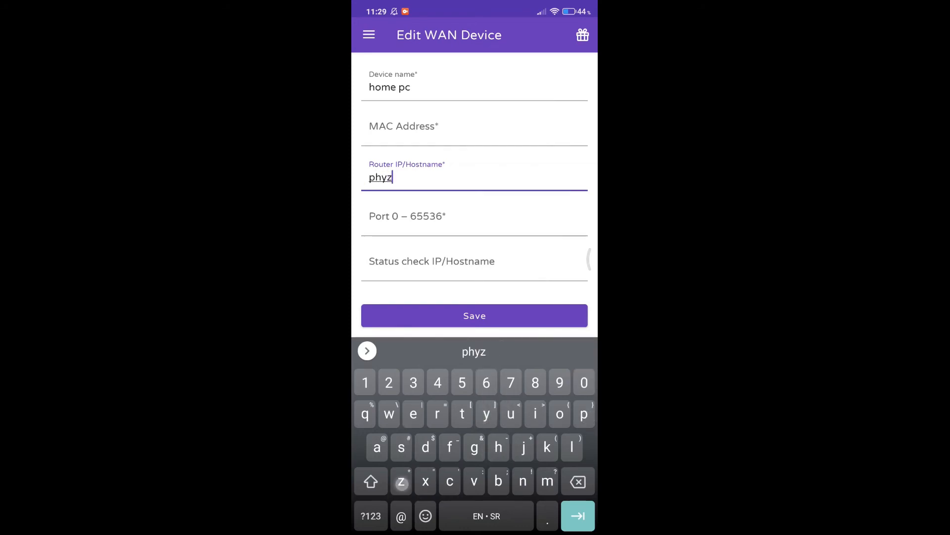
pyautogui.write('.ddnes.')
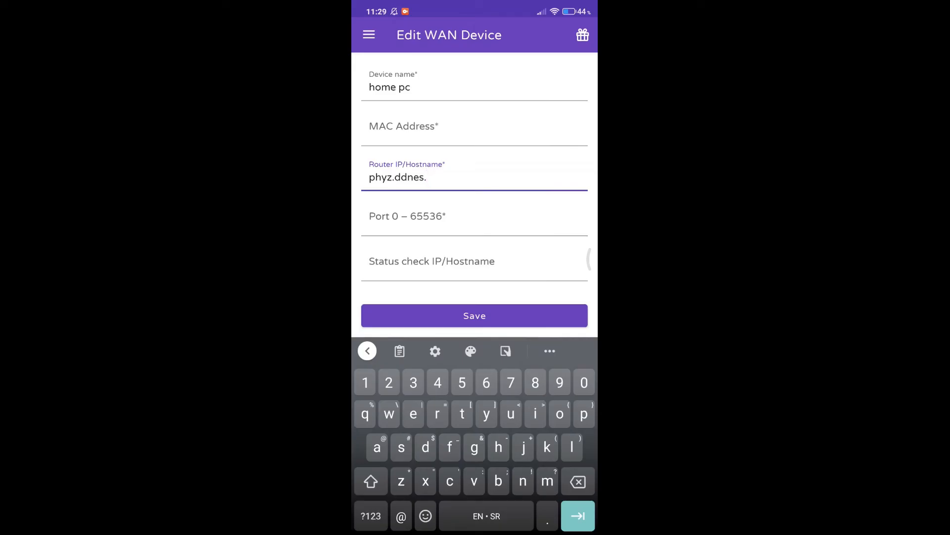
pyautogui.press('BackSpace')
pyautogui.press('BackSpace')
pyautogui.press('BackSpace')
pyautogui.write('s.net')
pyautogui.click(475, 217)
pyautogui.write('9')
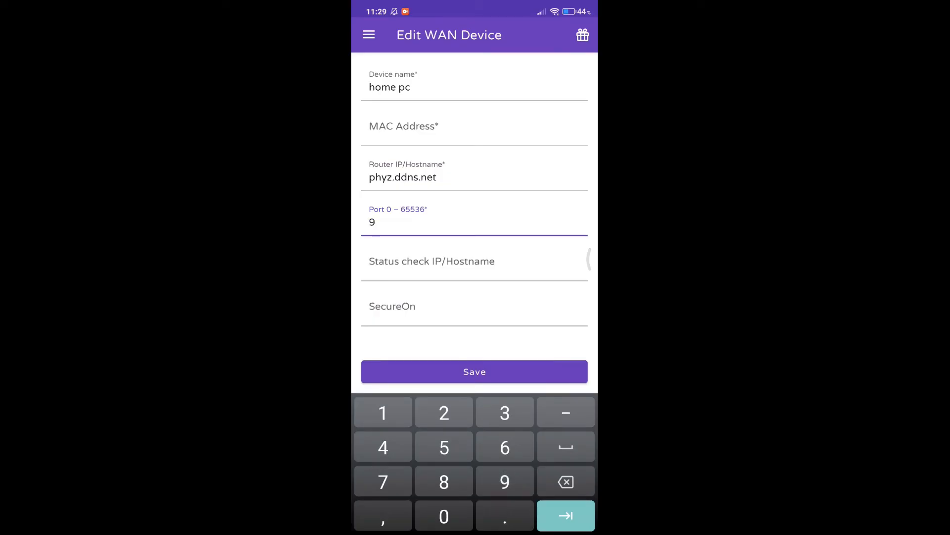
pyautogui.click(460, 278)
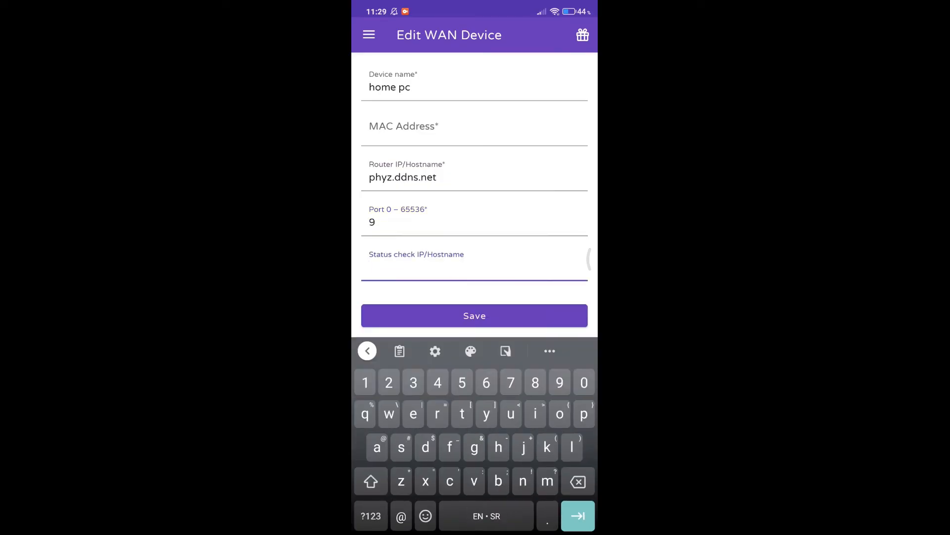
pyautogui.write('phy')
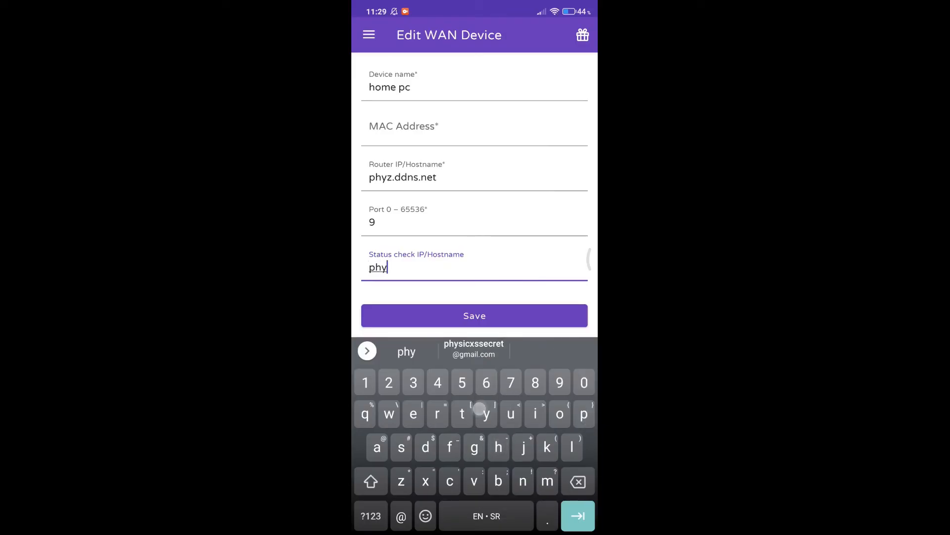
pyautogui.write('z.ddns.net')
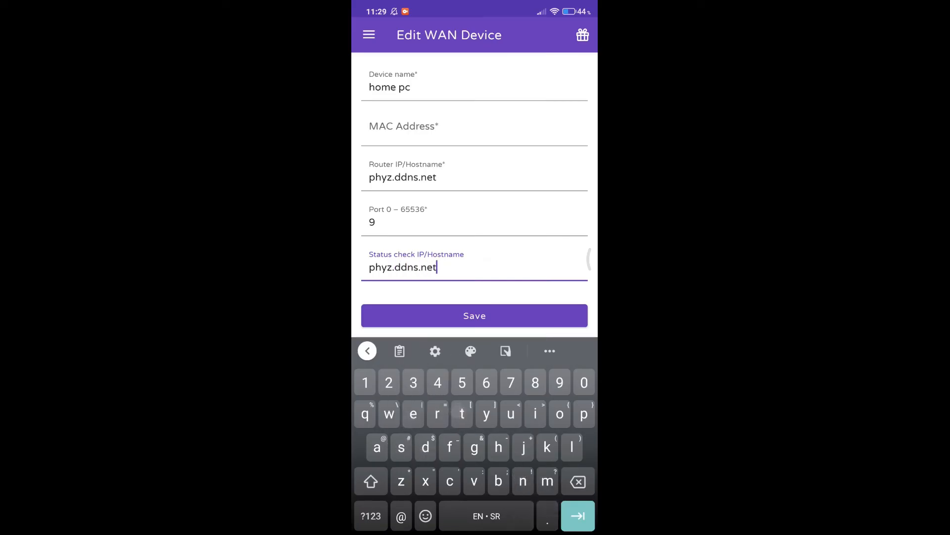
# Scroll the form, focus the MAC Address field and hide the on-screen keyboard.
pyautogui.moveTo(378, 187); pyautogui.dragTo(378, 161)
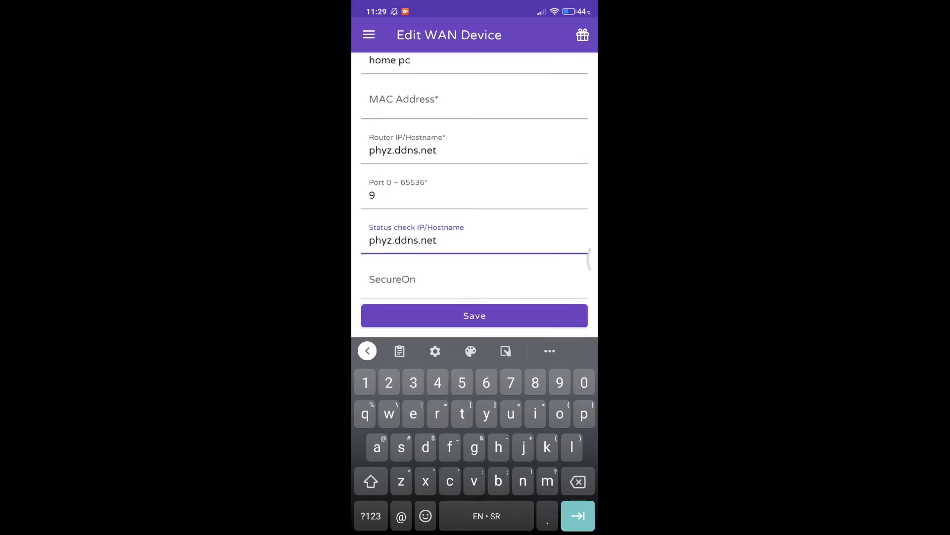
pyautogui.moveTo(398, 250); pyautogui.dragTo(407, 345)
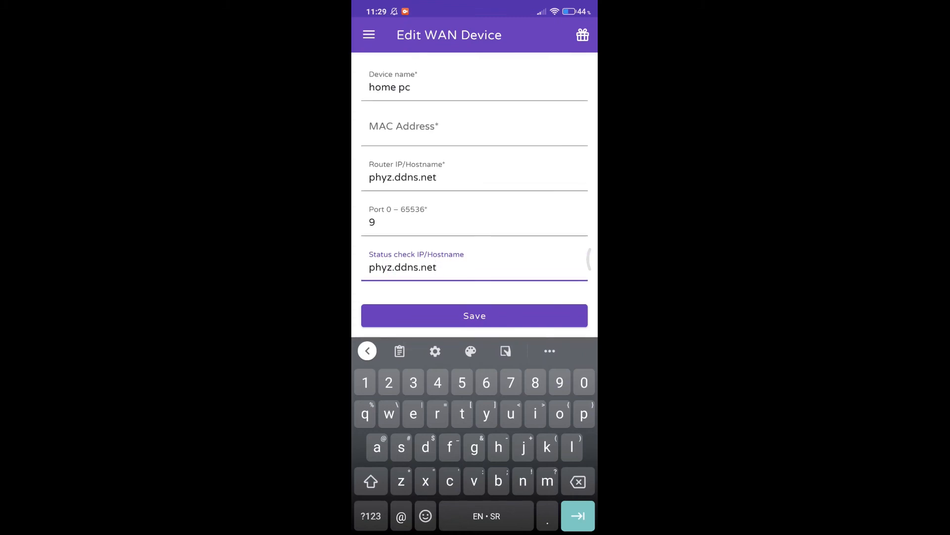
pyautogui.click(404, 127)
pyautogui.moveTo(596, 443); pyautogui.dragTo(527, 443)
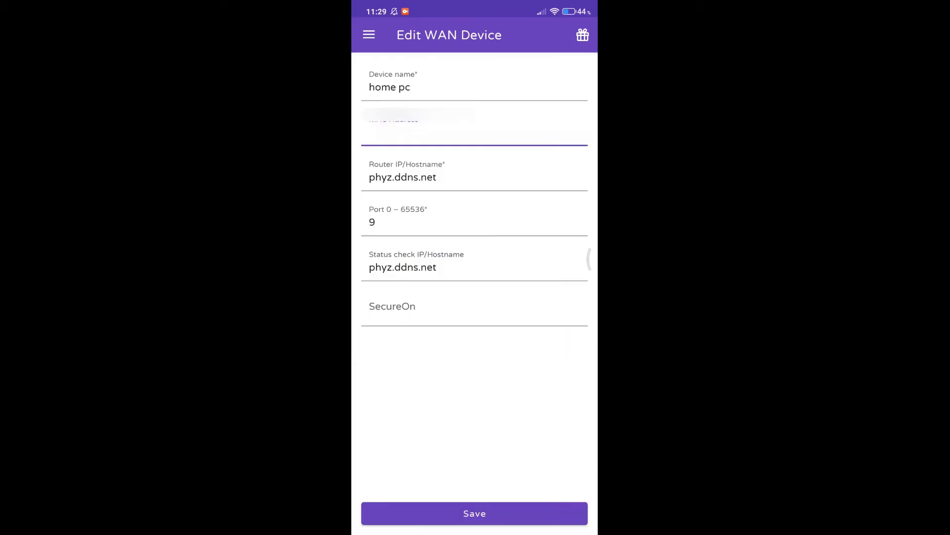
# Leave the 'home pc' device form and return to WolOn's device list.
pyautogui.moveTo(596, 421); pyautogui.dragTo(532, 419)
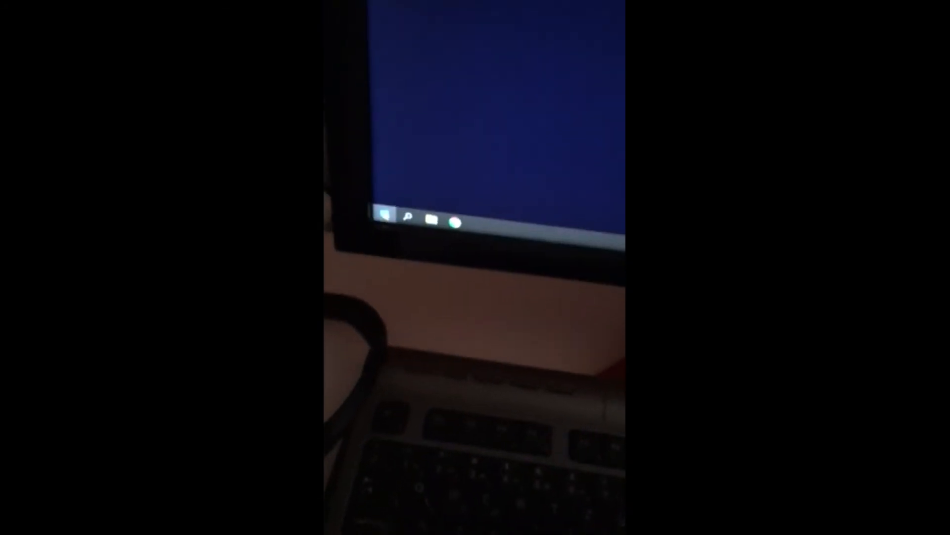
# Hibernate the Windows 10 PC from the Start menu's Power options.
pyautogui.click(387, 218)
pyautogui.moveTo(391, 204)
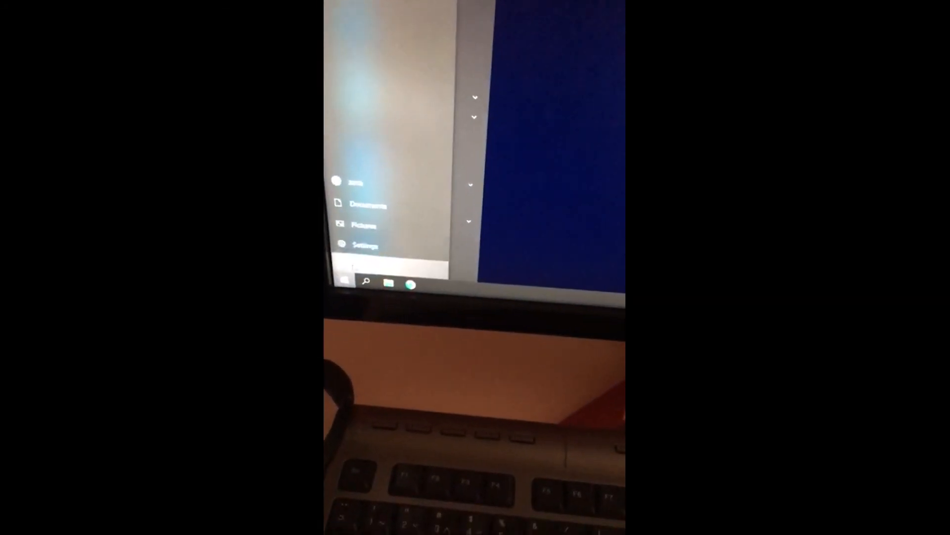
pyautogui.click(352, 268)
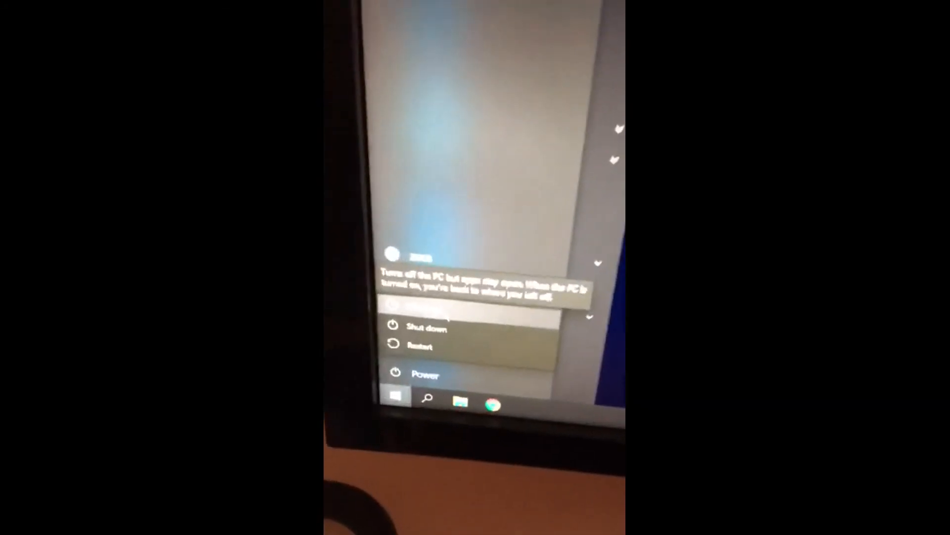
pyautogui.click(447, 275)
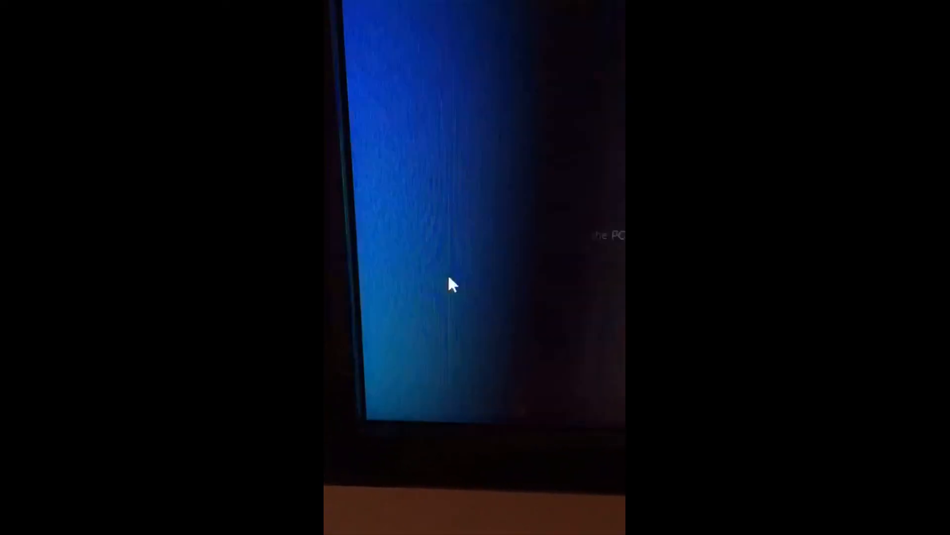